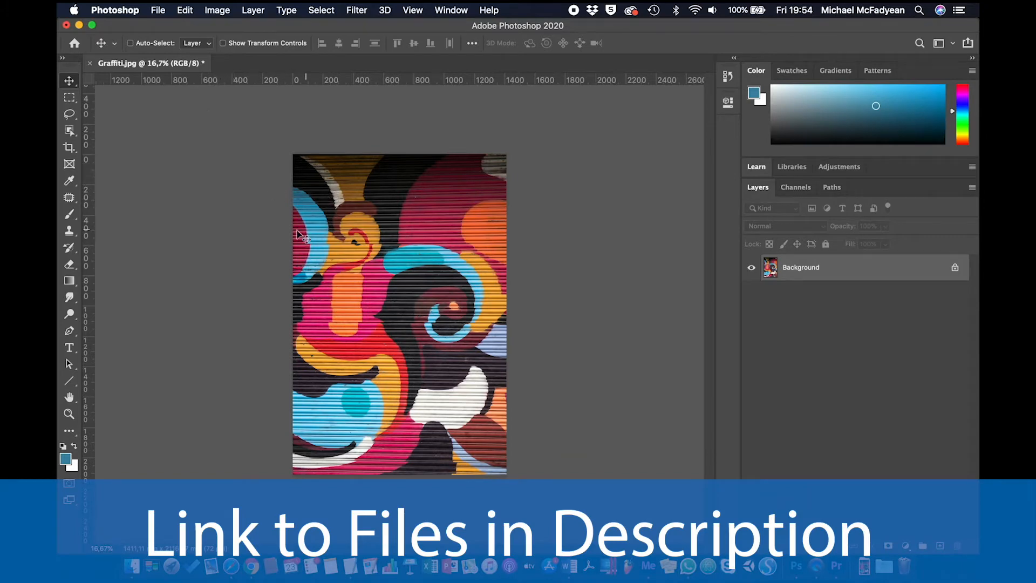
Place Model.jpg as an embedded image over the graffiti background, keeping its fitted size.
left_click(157, 11)
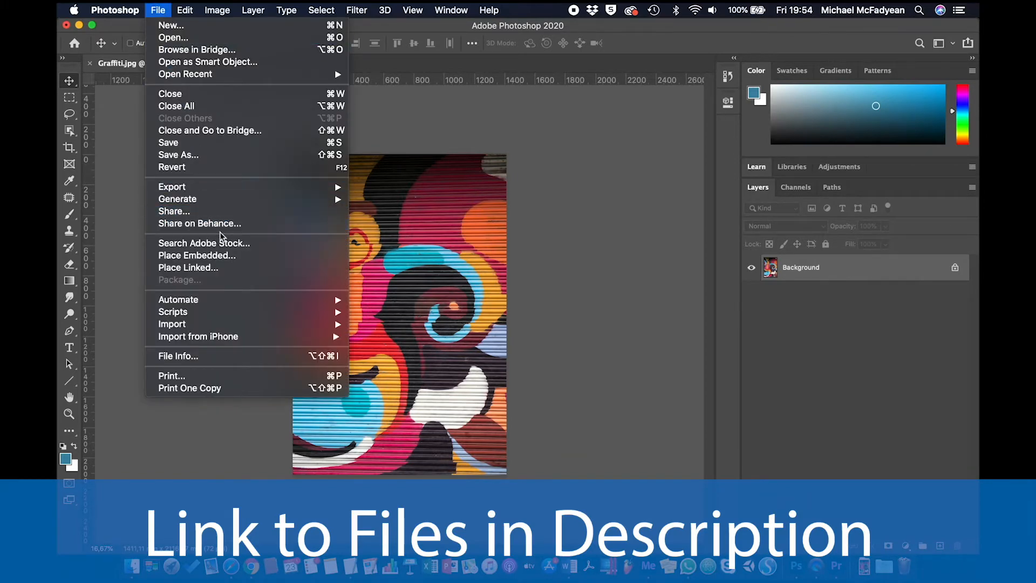
left_click(228, 255)
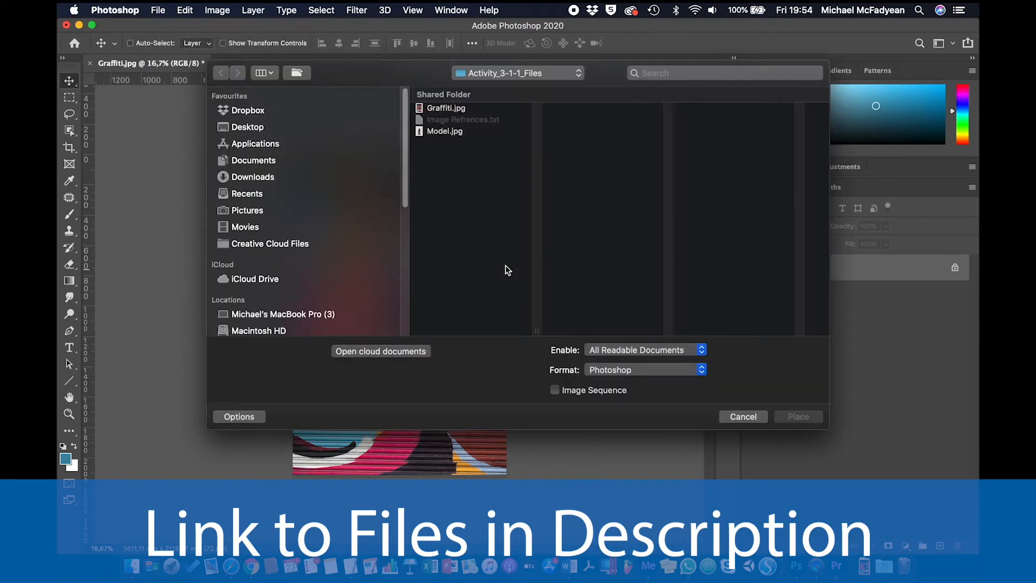
left_click(448, 132)
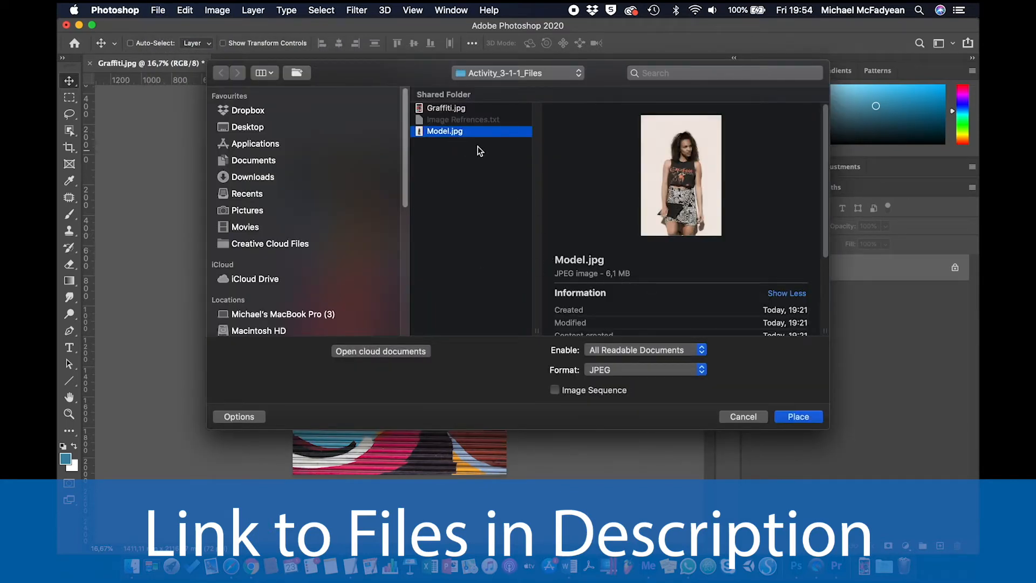
left_click(776, 414)
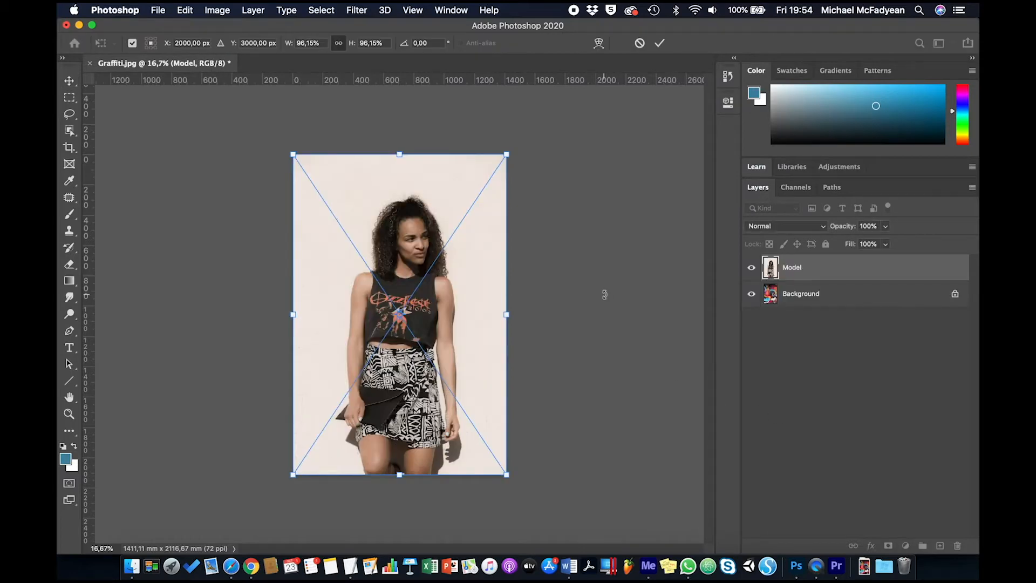
key("Return")
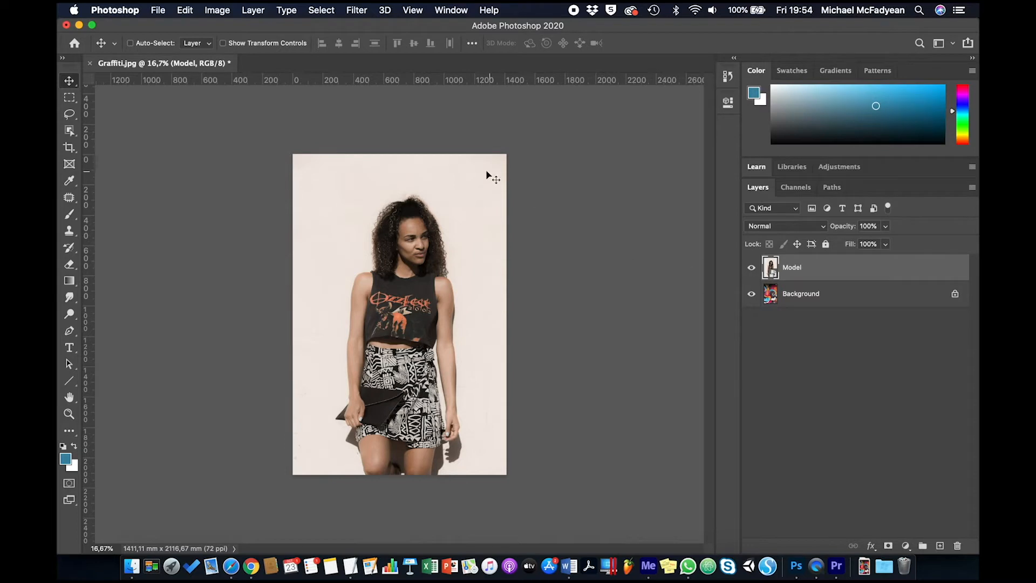
Select the woman on the Model layer by framing her whole figure with the Object Selection tool in Rectangle mode.
left_click(750, 268)
left_click(751, 268)
left_click(69, 131)
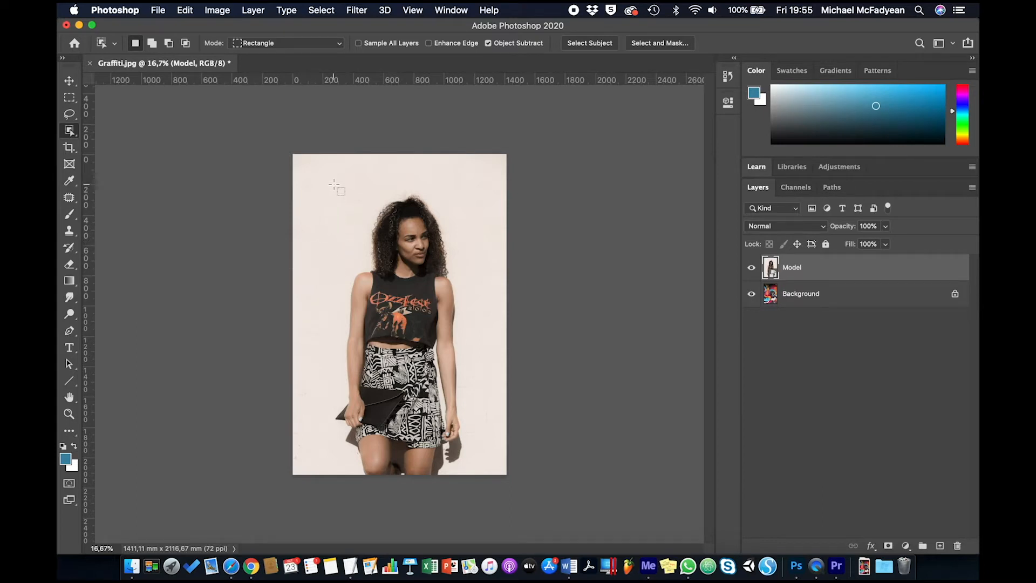
left_click_drag(334, 185, 481, 488)
Open the selection in Select and Mask and preview the cutout with the On Layers view.
left_click(320, 12)
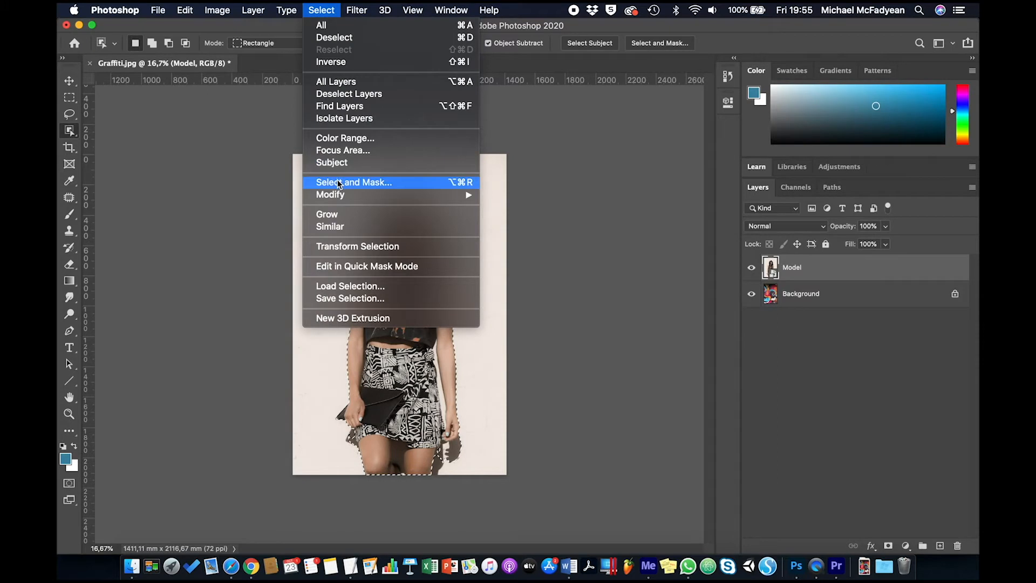
left_click(681, 43)
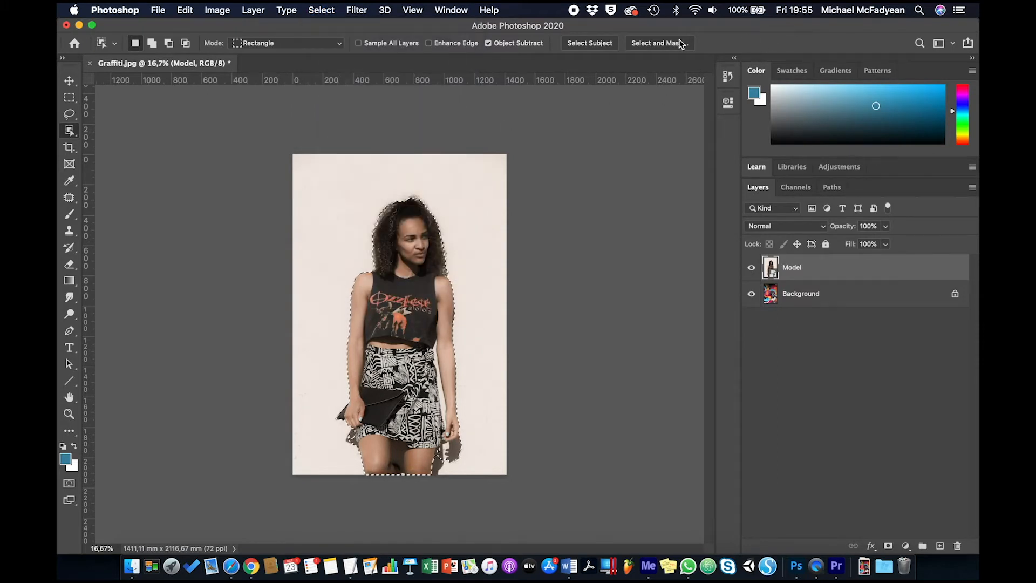
left_click(680, 43)
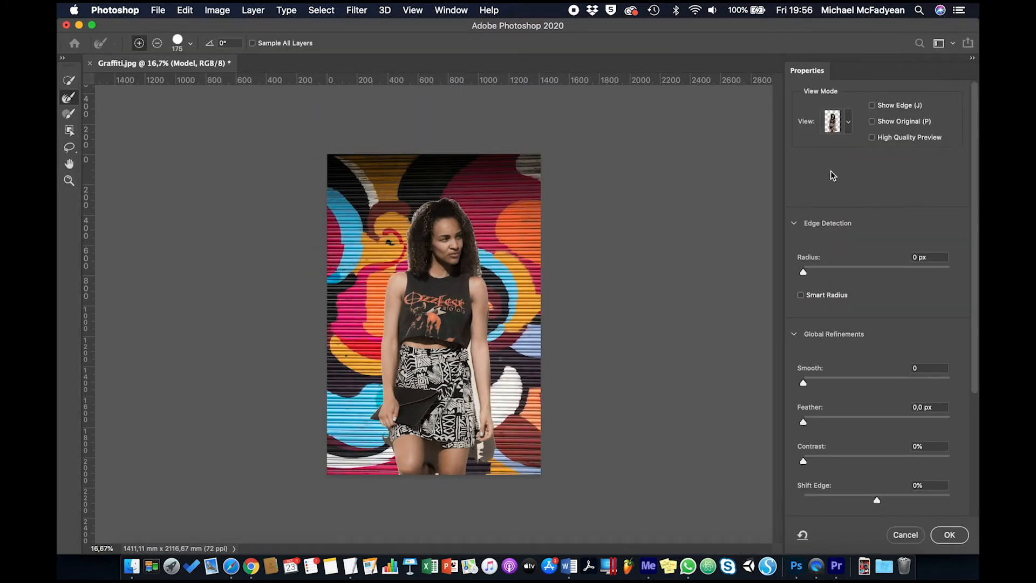
left_click(848, 123)
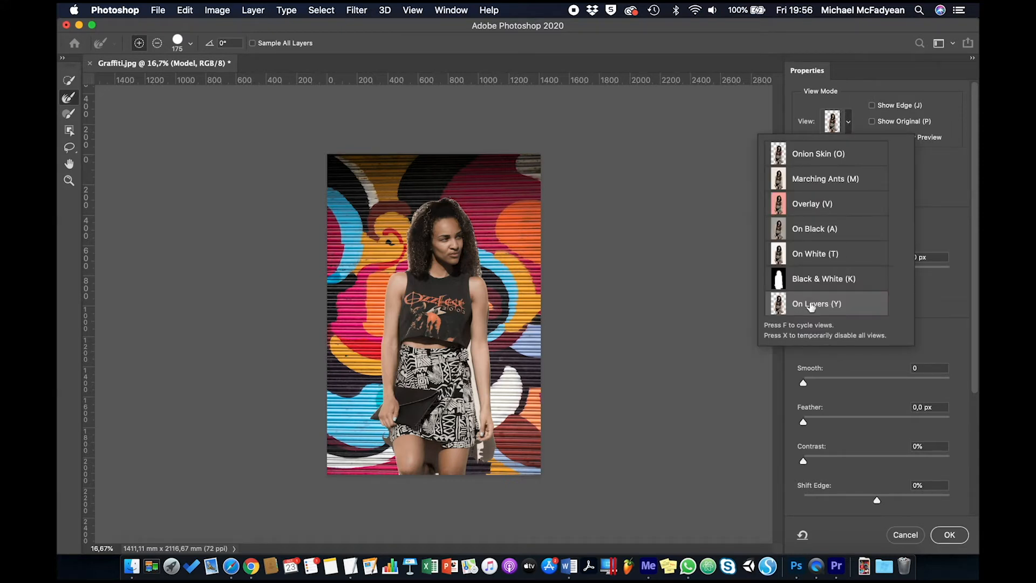
left_click(819, 280)
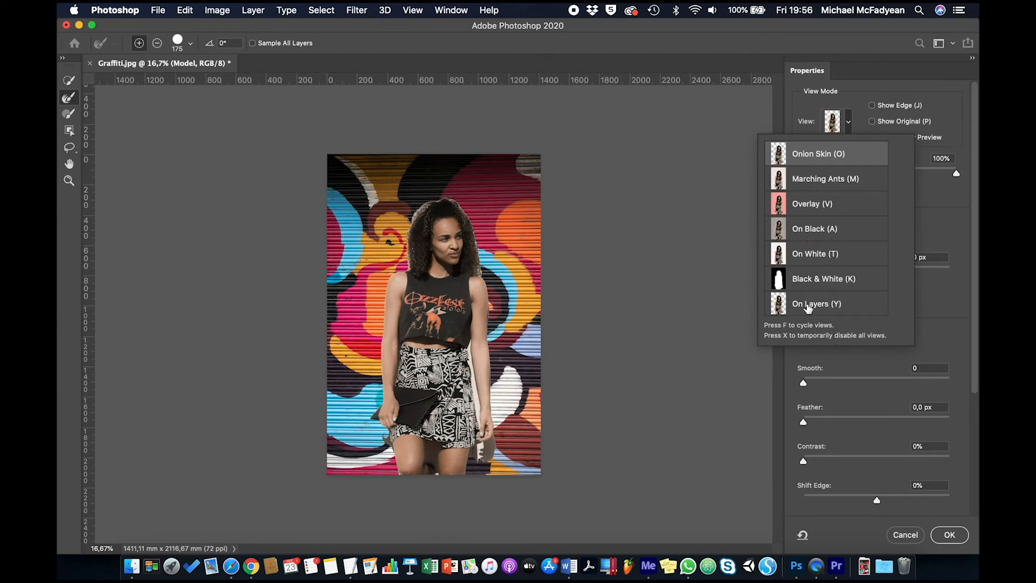
left_click(941, 188)
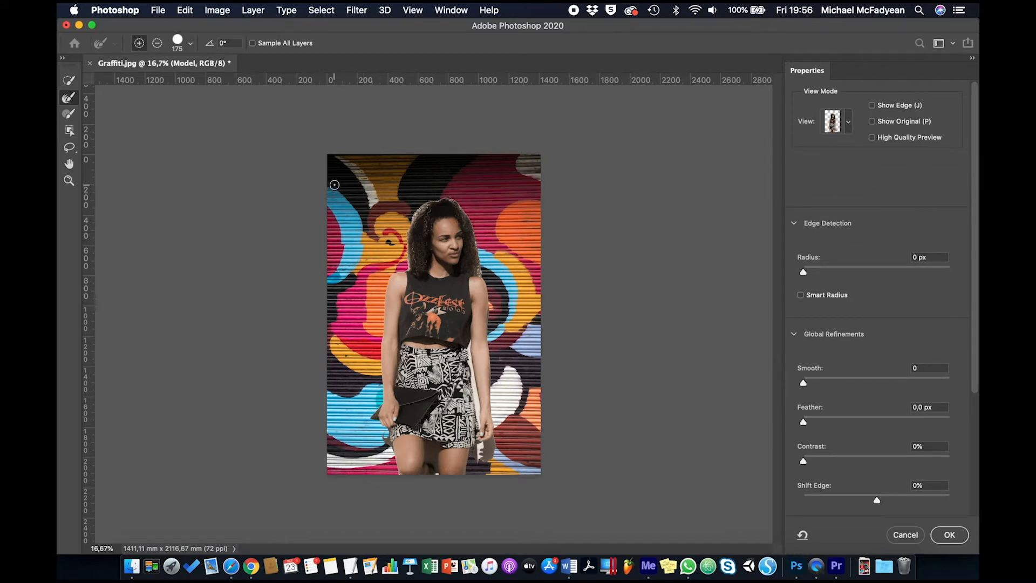
Refine the hair outline on the left side of the head with the Refine Edge Brush at size 175.
key("super+1")
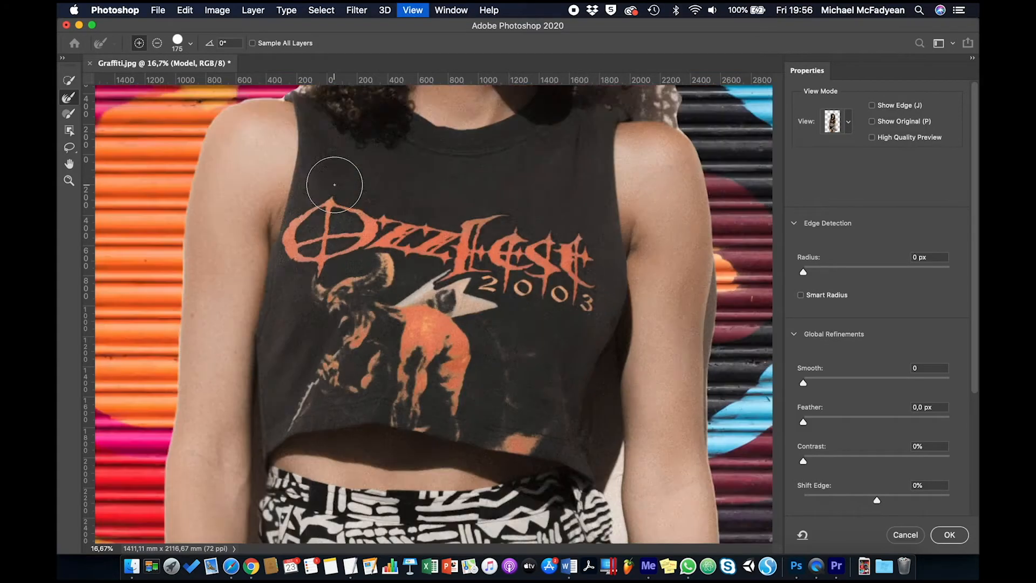
scroll(415, 136, "up", 10)
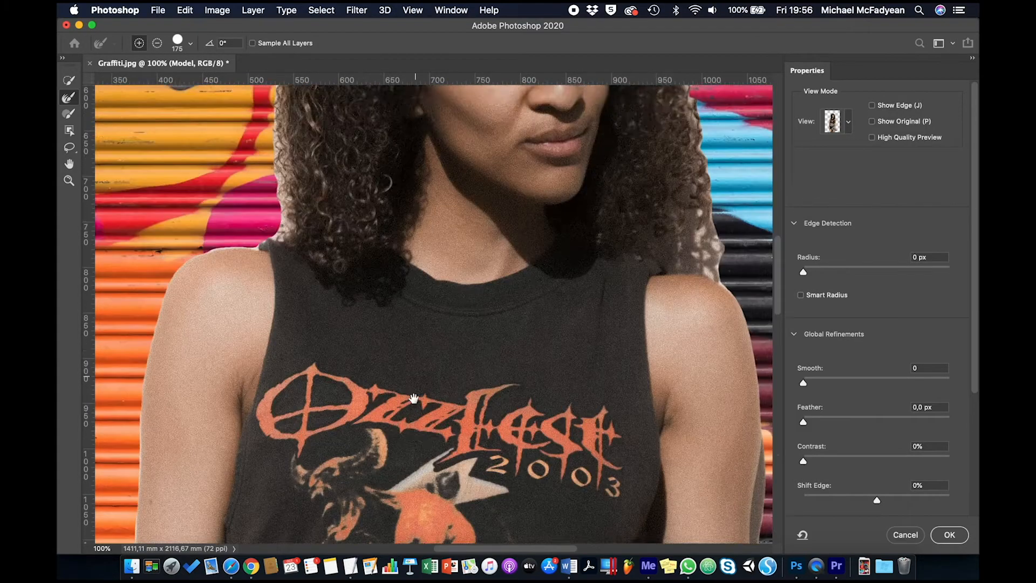
scroll(393, 180, "down", 10)
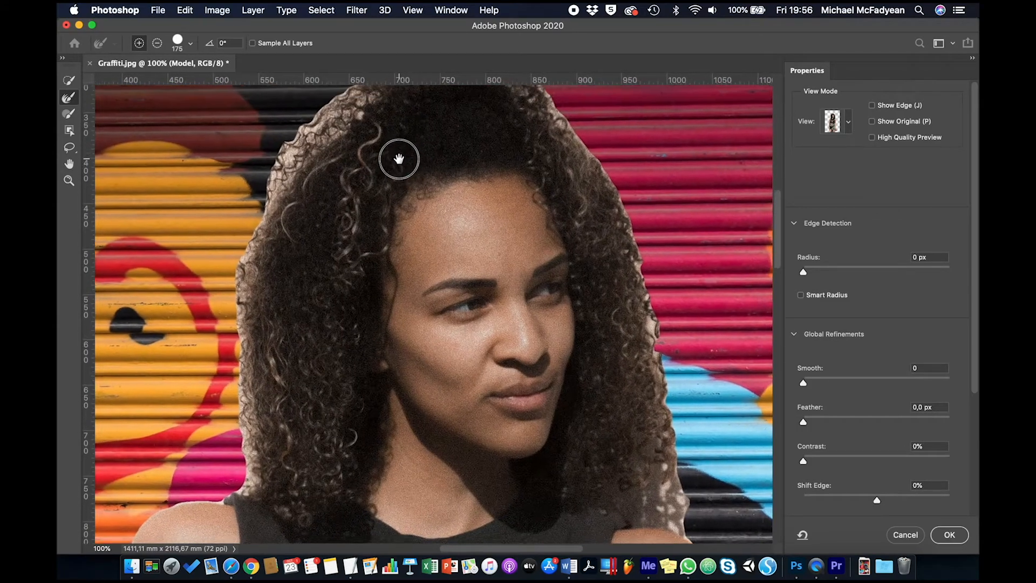
left_click_drag(399, 160, 386, 190)
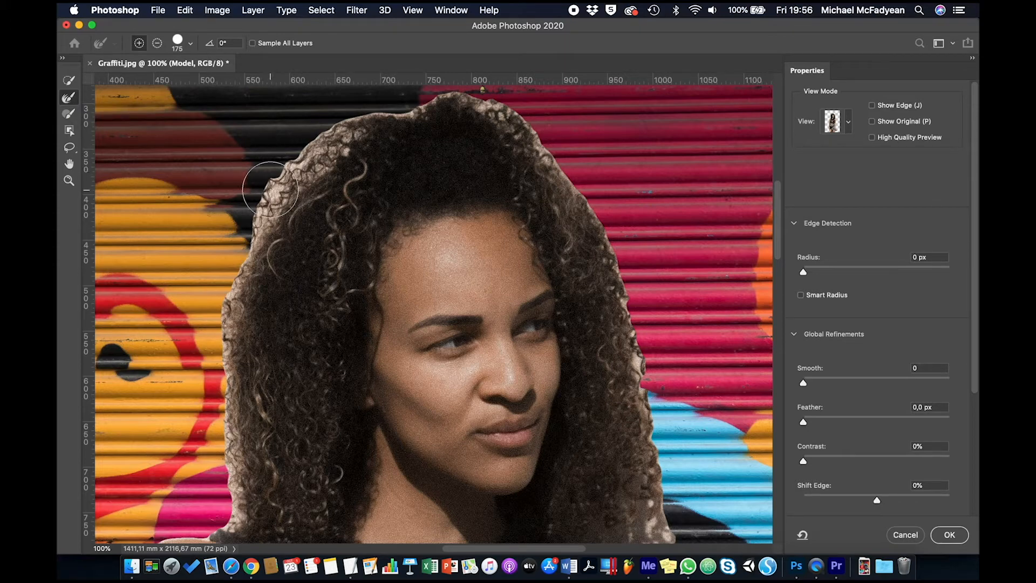
mouse_move(363, 126)
left_mouse_down()
mouse_move(268, 214)
mouse_move(231, 359)
left_mouse_up()
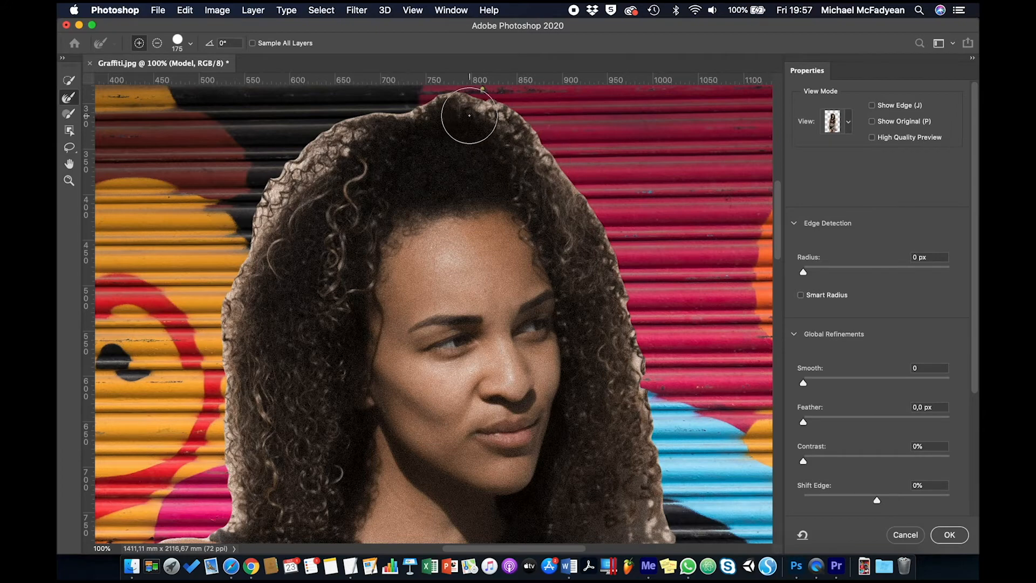
mouse_move(340, 148)
left_mouse_down()
mouse_move(342, 127)
mouse_move(351, 135)
mouse_move(295, 183)
mouse_move(259, 238)
mouse_move(226, 396)
left_mouse_up()
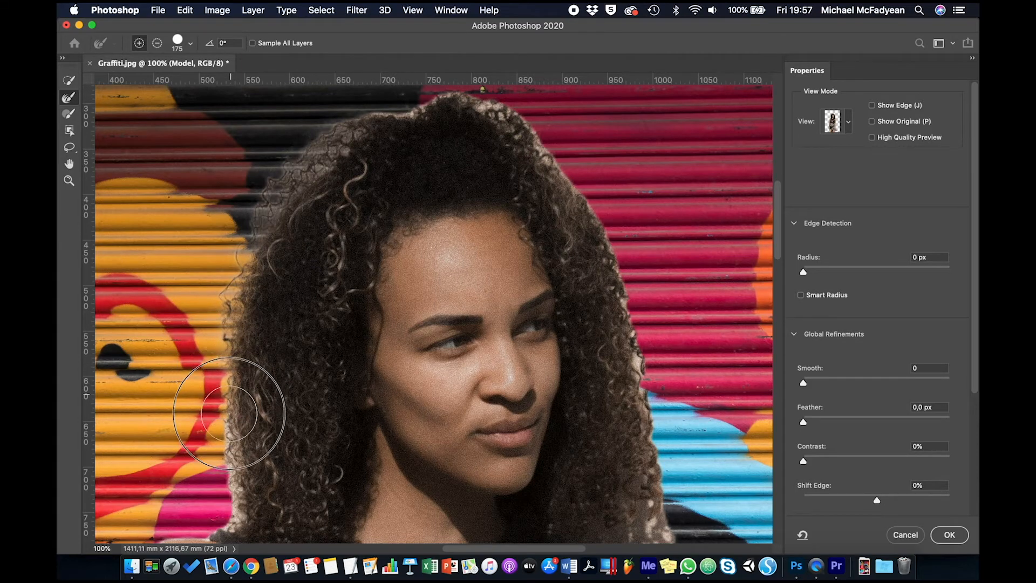
left_click_drag(226, 473, 227, 500)
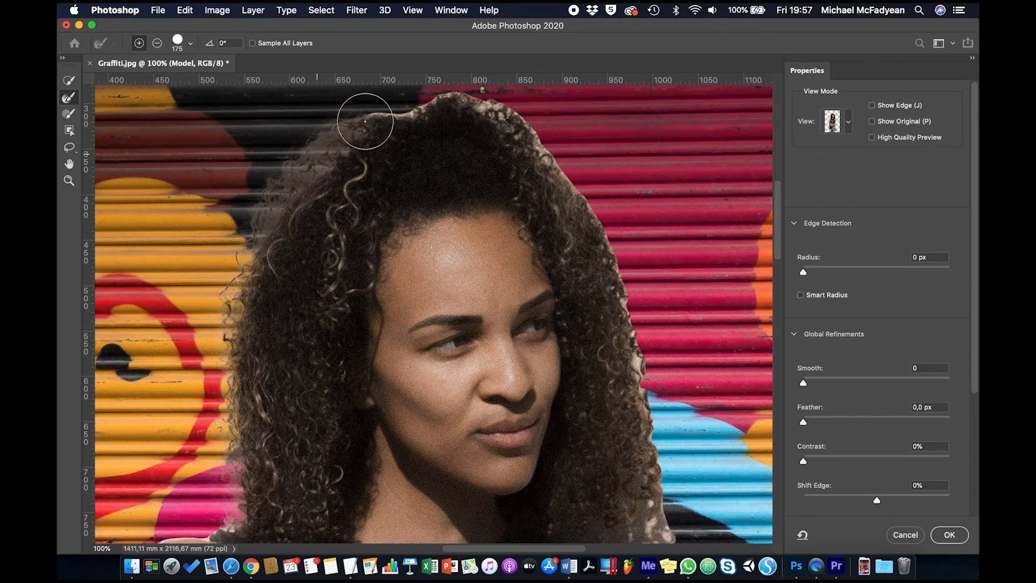
Refine the hair outline over the crown and down the right side to the shoulder with the Refine Edge Brush.
mouse_move(368, 121)
left_mouse_down()
mouse_move(371, 104)
mouse_move(435, 97)
mouse_move(545, 144)
mouse_move(625, 261)
mouse_move(616, 269)
mouse_move(620, 240)
mouse_move(641, 324)
mouse_move(643, 416)
mouse_move(663, 461)
mouse_move(653, 465)
left_mouse_up()
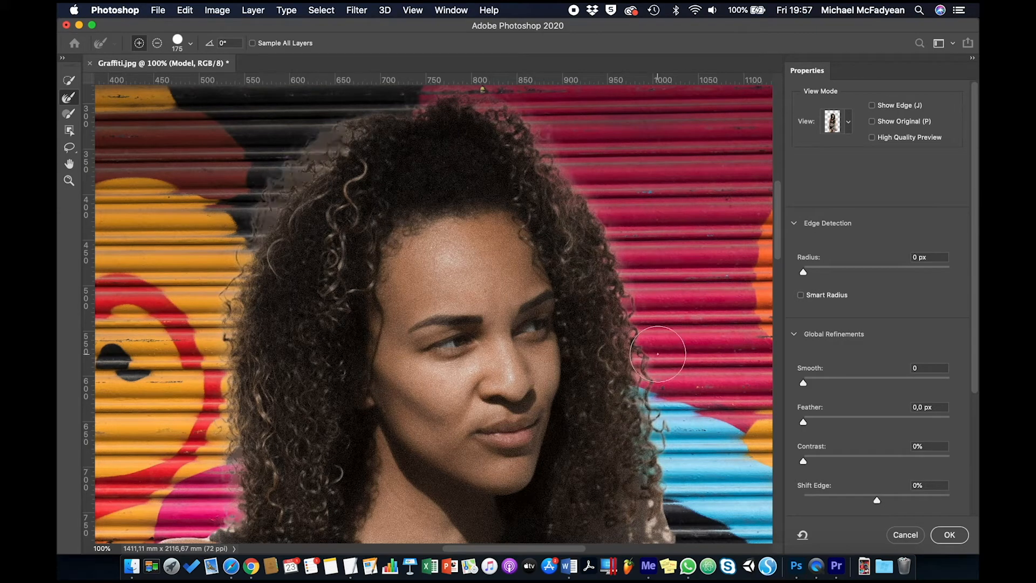
scroll(667, 352, "down", 5)
mouse_move(646, 333)
left_mouse_down()
mouse_move(655, 366)
mouse_move(679, 369)
mouse_move(637, 361)
mouse_move(625, 335)
mouse_move(643, 259)
mouse_move(655, 348)
left_mouse_up()
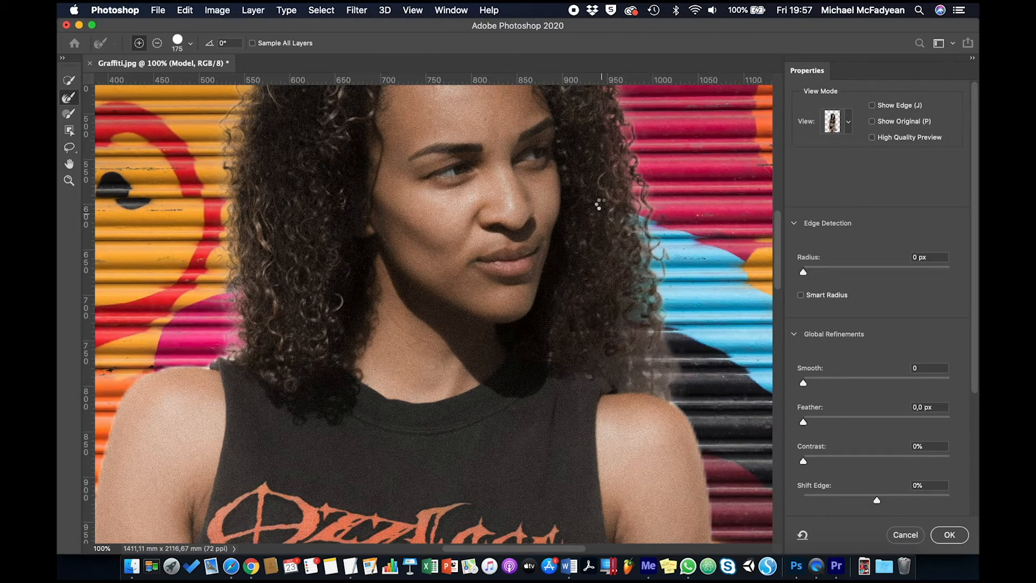
scroll(621, 161, "up", 6)
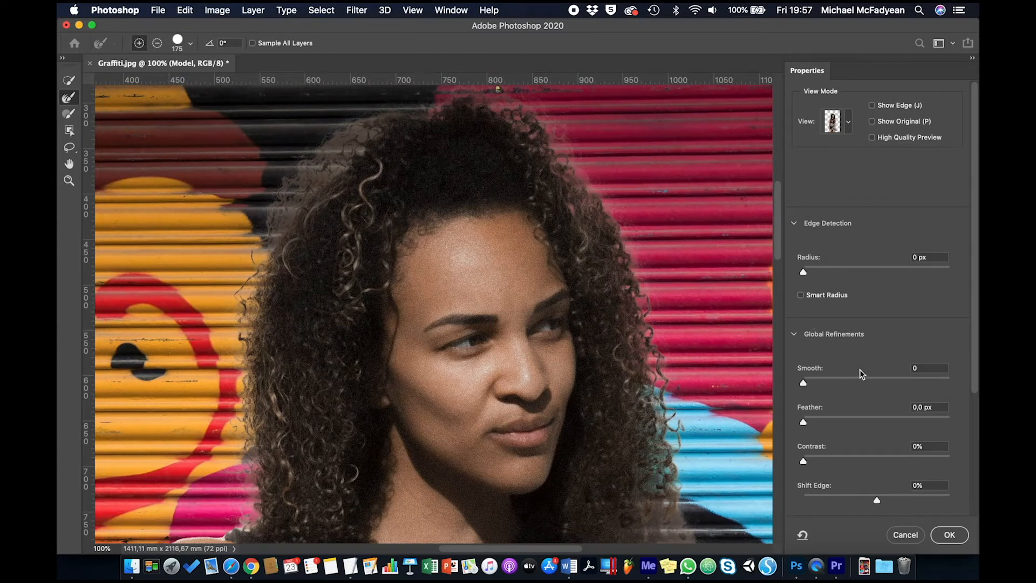
Collapse the edge and refinement settings and turn on Decontaminate Colors for the output.
left_click(795, 224)
left_click(795, 263)
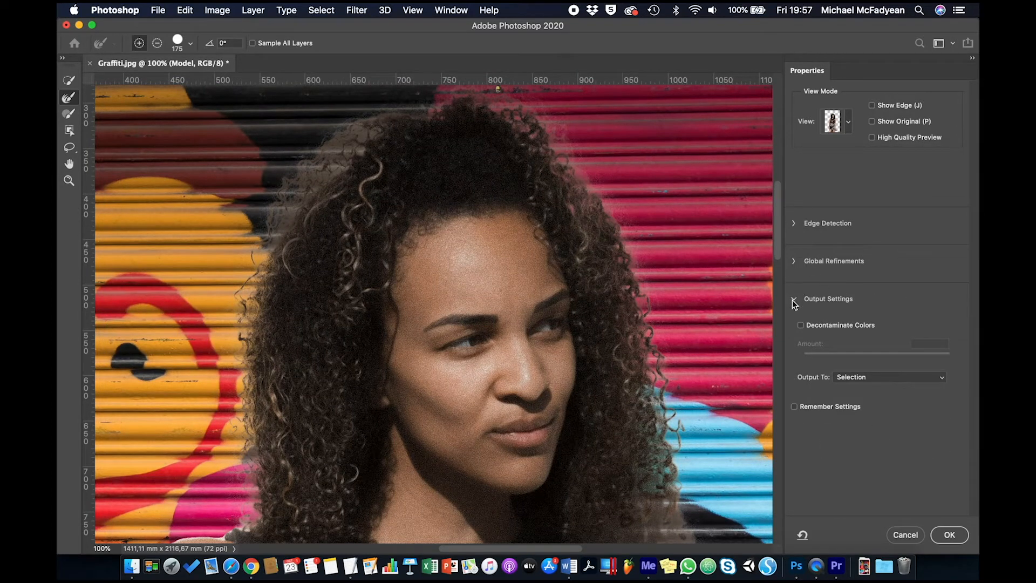
left_click(801, 326)
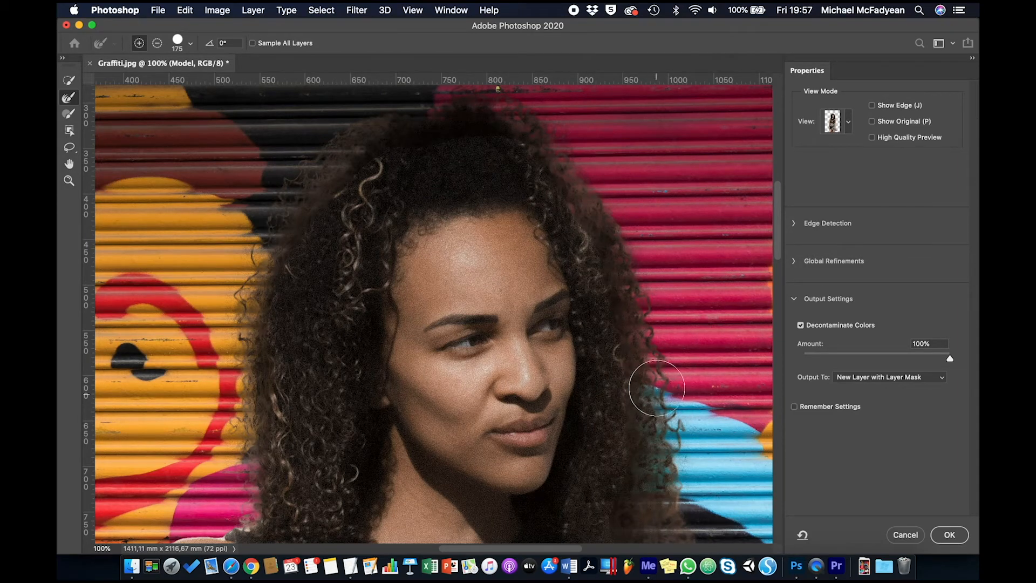
Subtract the leftover background strip along the outer edge of the right-hand arm using the Quick Selection tool at size 45.
key("space")
mouse_move(646, 466)
left_mouse_down()
mouse_move(567, 383)
mouse_move(498, 278)
left_mouse_up()
left_click_drag(494, 401, 592, 220)
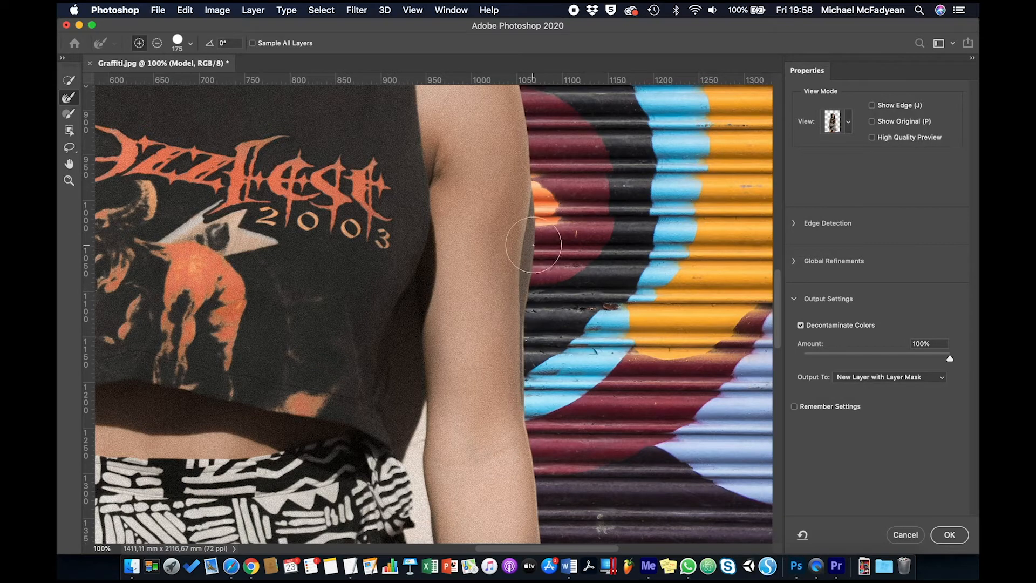
left_click(70, 81)
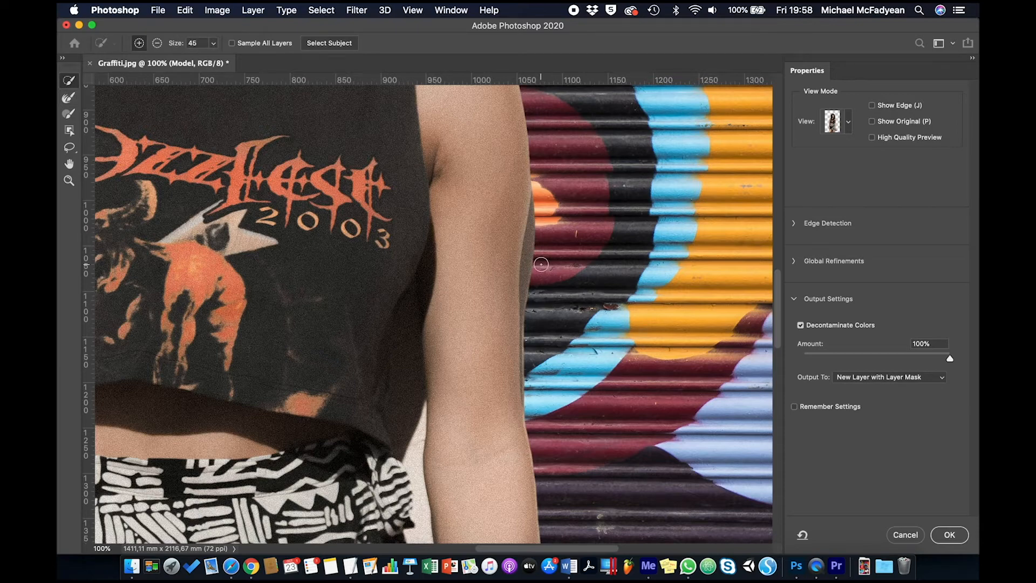
key("alt")
mouse_move(537, 215)
left_mouse_down()
mouse_move(529, 315)
mouse_move(537, 402)
left_mouse_up()
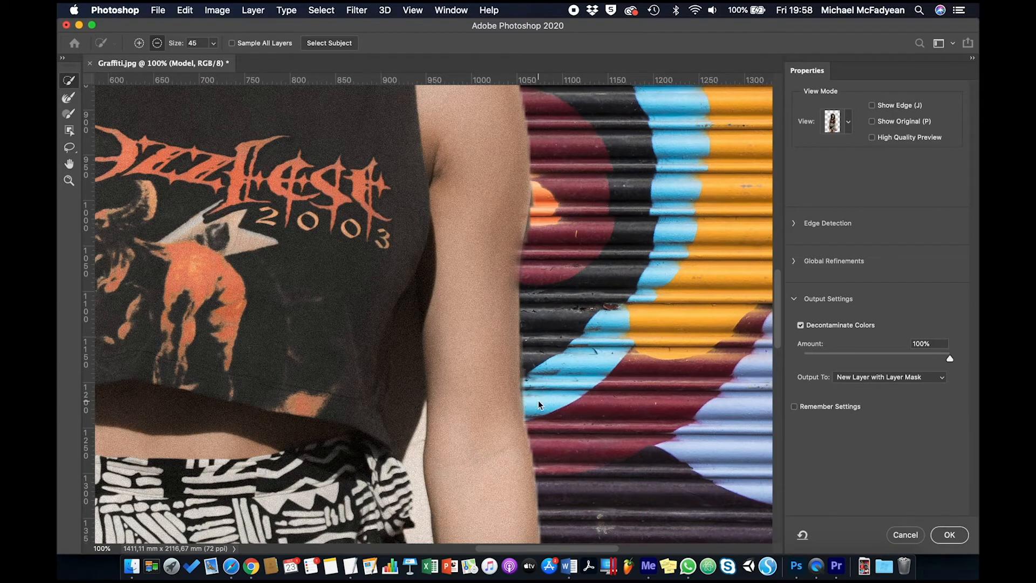
key("alt")
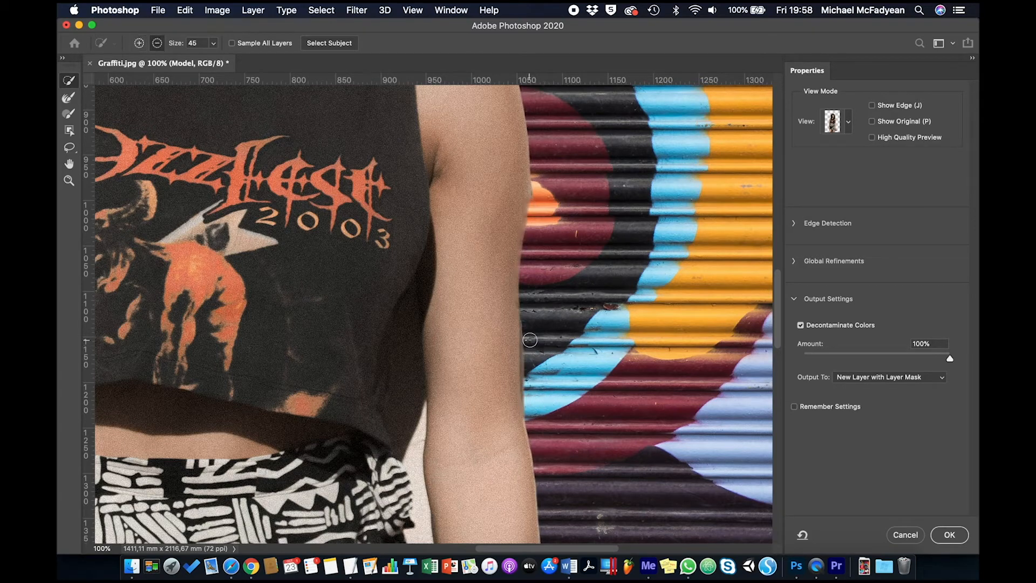
left_click_drag(530, 339, 533, 390)
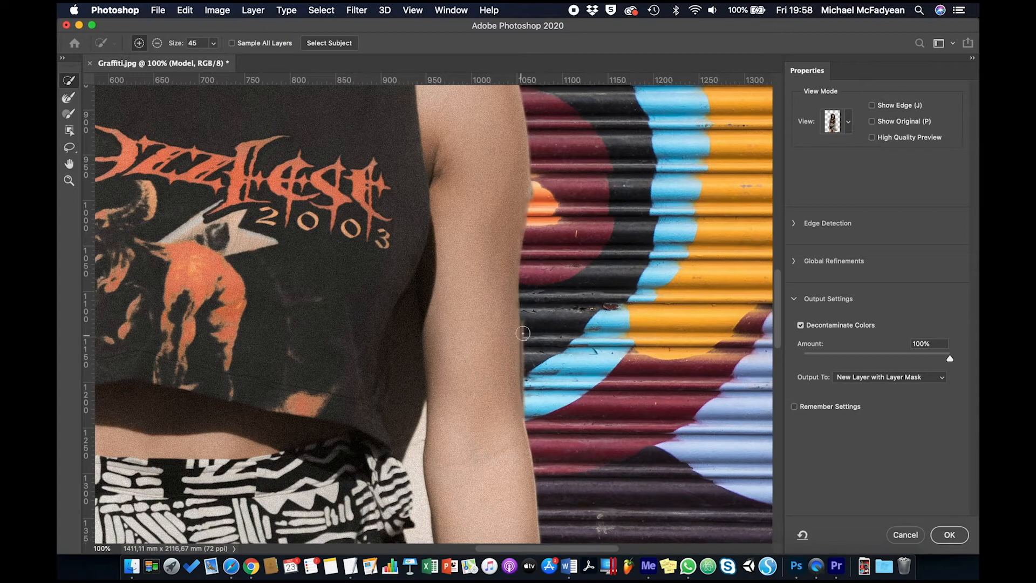
key("alt")
left_click_drag(529, 324, 530, 393)
Try to subtract the gap between the arm and the shirt with the size 45 Quick Selection brush, and undo it.
left_click_drag(444, 416, 507, 291)
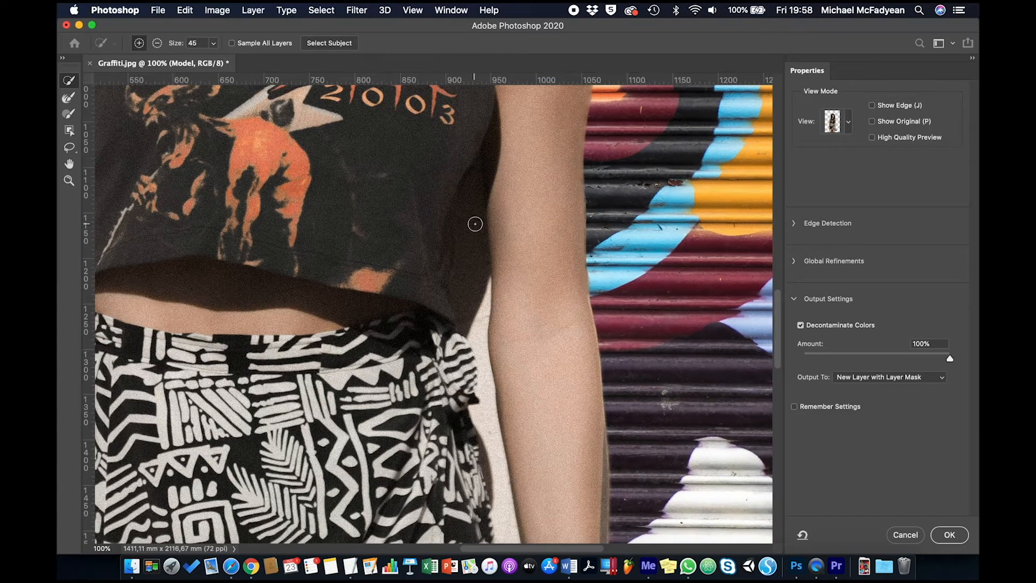
key("alt")
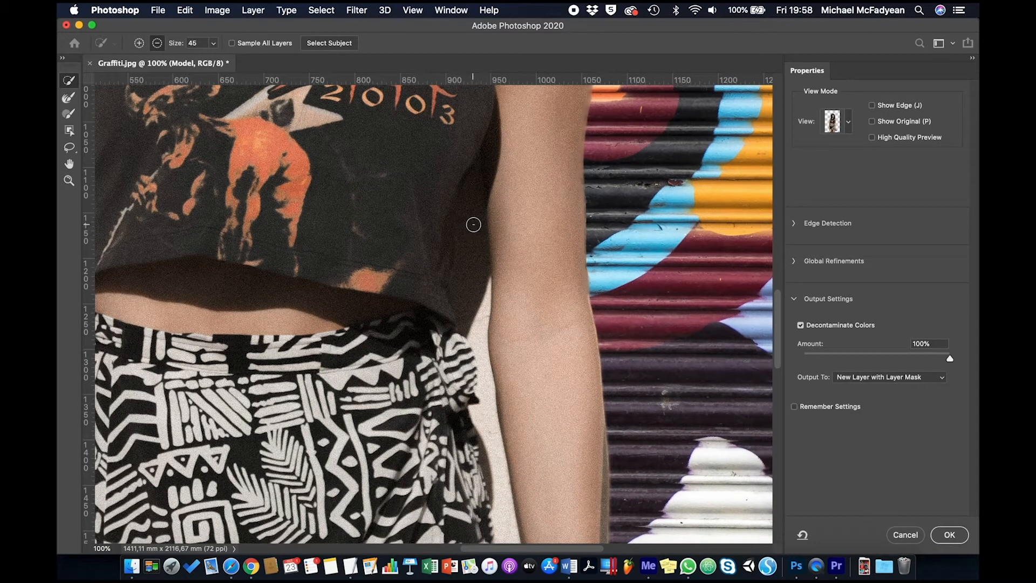
left_click(476, 260)
left_click_drag(476, 261, 474, 332)
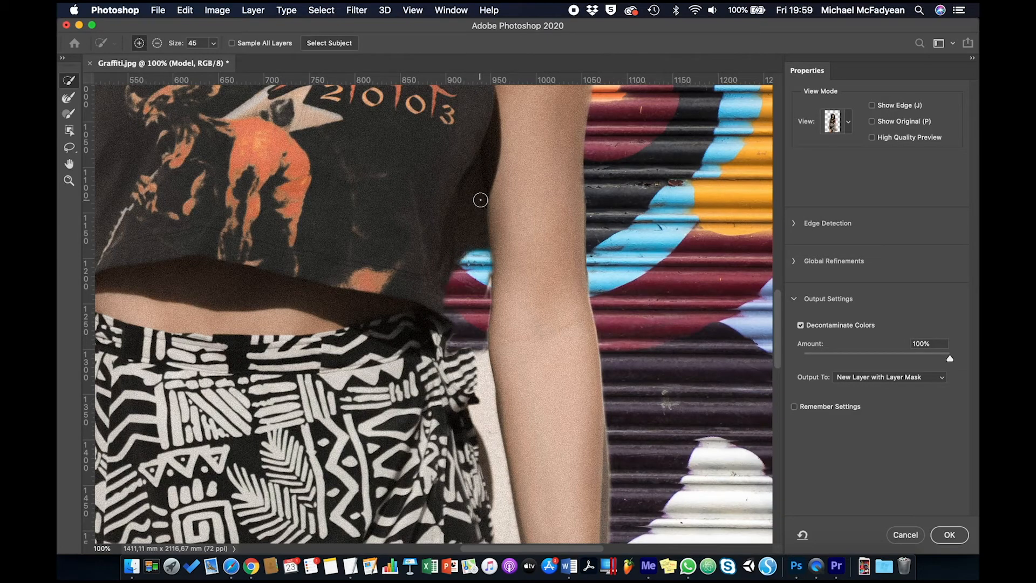
key("alt")
left_click(469, 225)
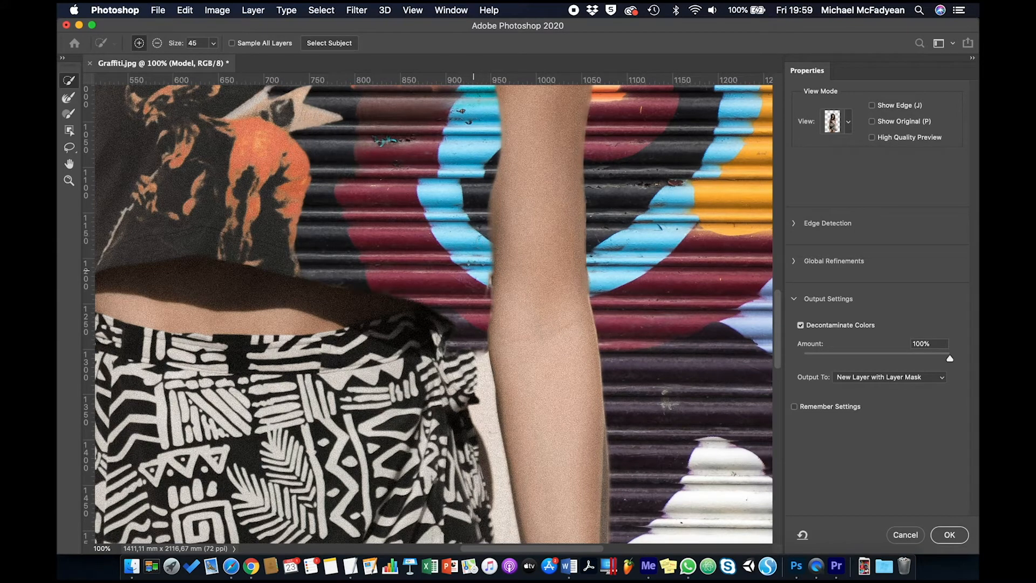
key("super+z")
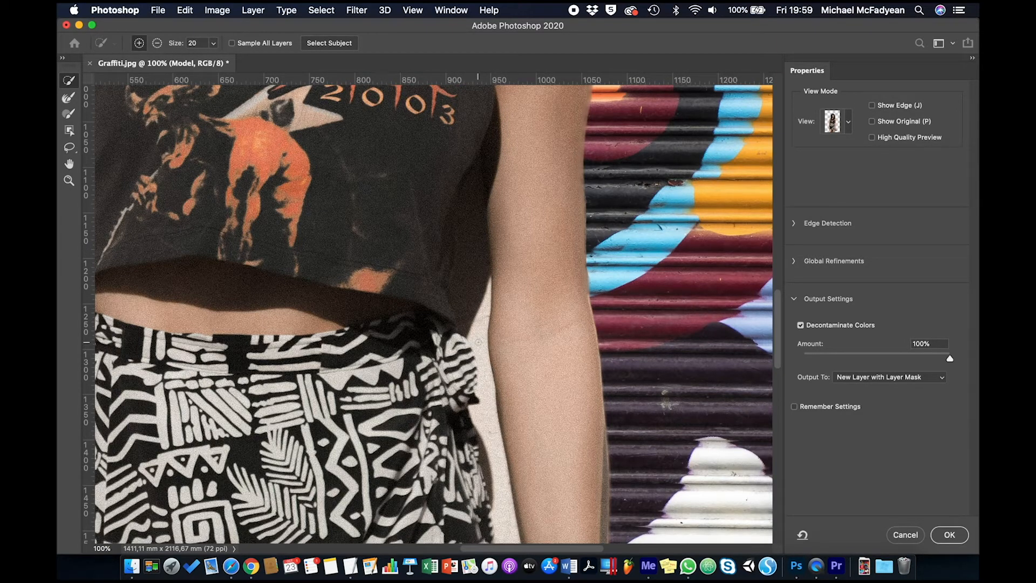
Subtract the wall showing between the right-hand forearm and the skirt from the selection with the Quick Selection tool at size 20.
key("alt")
left_click_drag(480, 330, 492, 421)
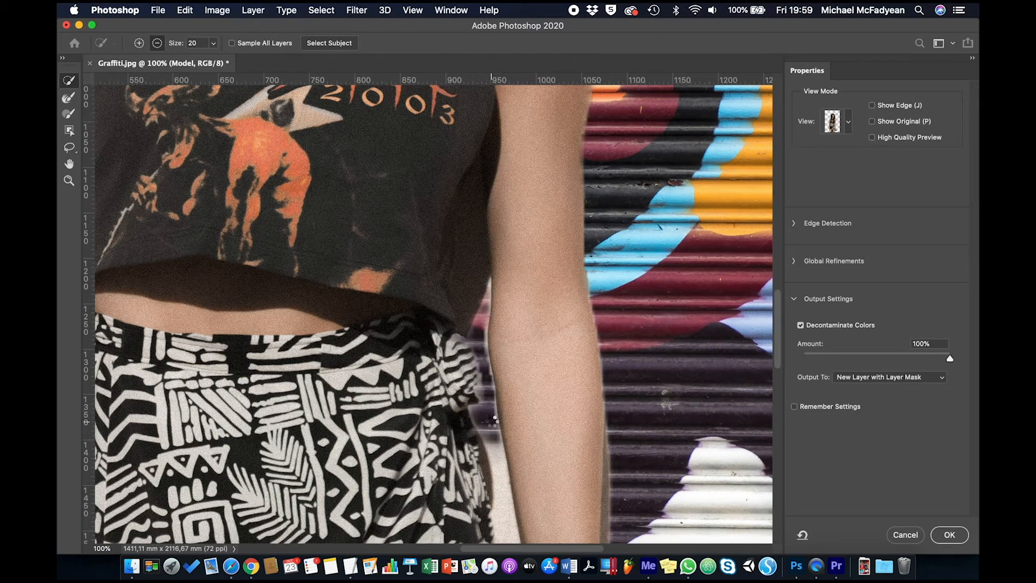
scroll(492, 421, "down", 3)
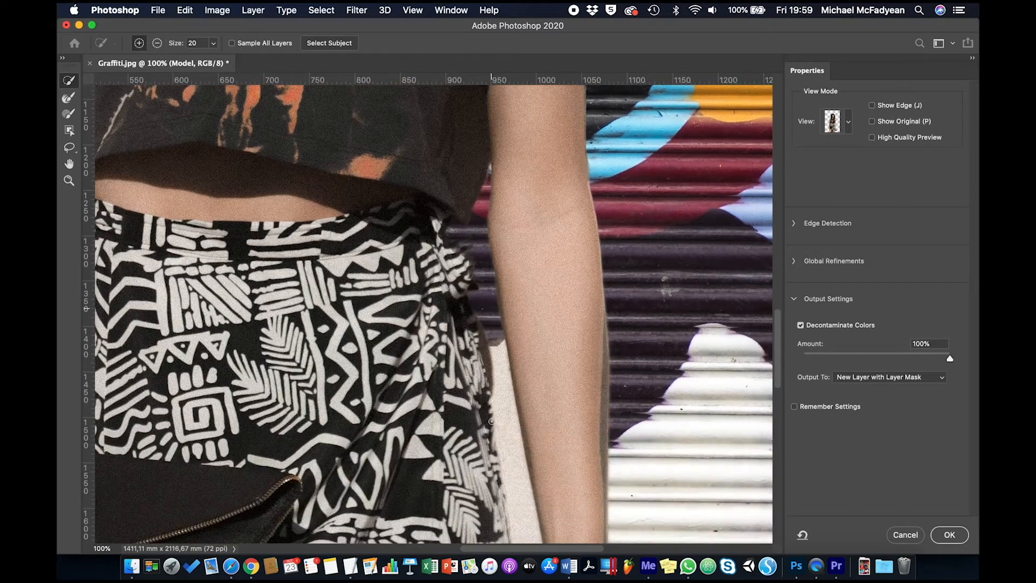
scroll(492, 421, "down", 3)
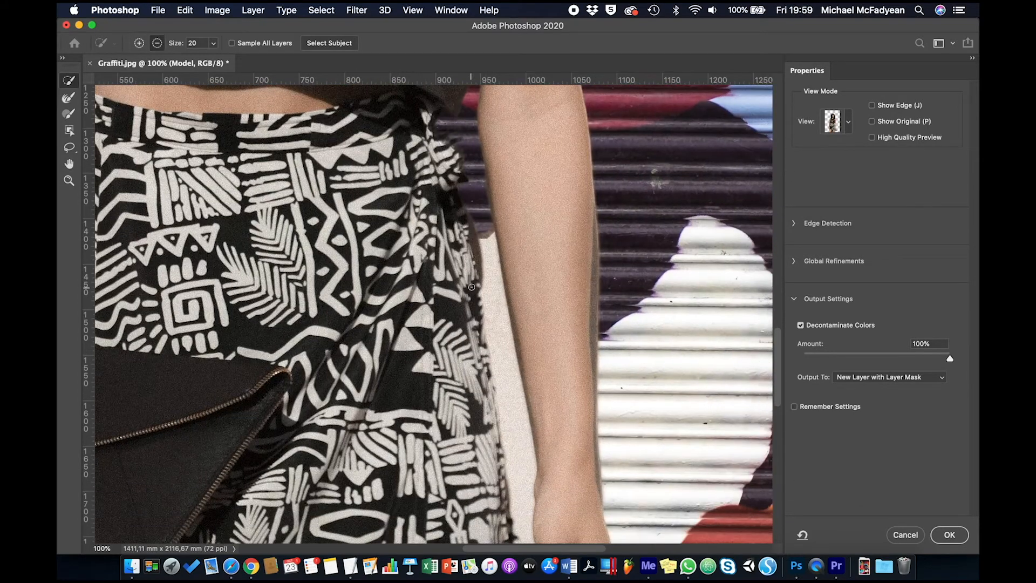
left_click_drag(486, 240, 509, 405)
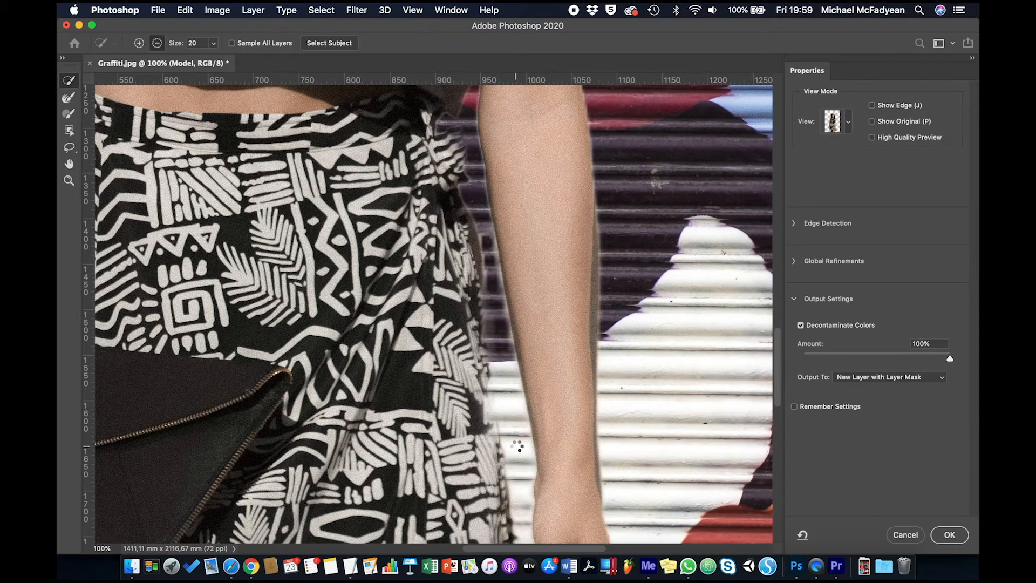
left_click_drag(517, 450, 509, 331)
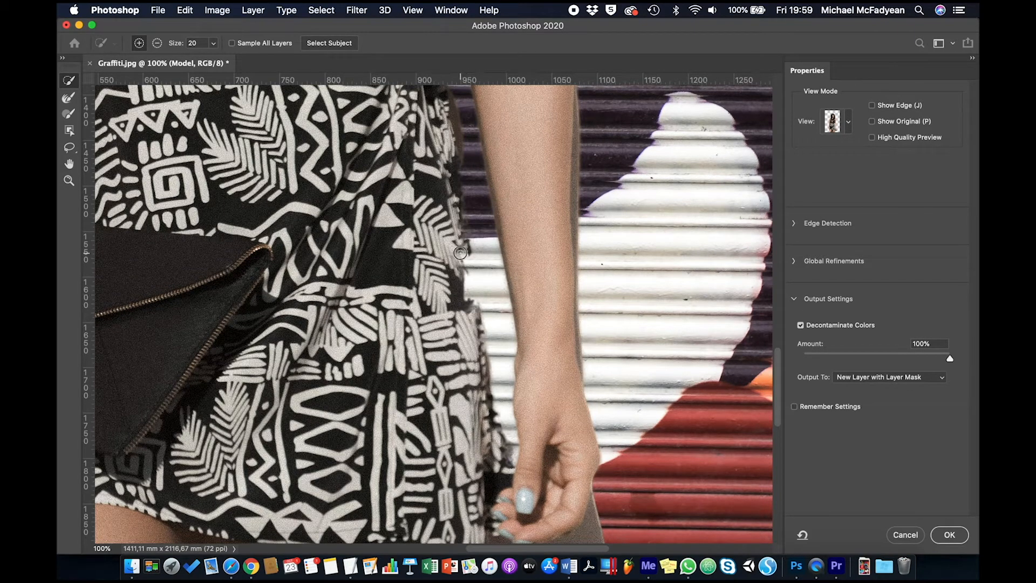
Add the skirt's side edge and waist knot back to the selection with Quick Selection, and subtract the spill beside the knot.
left_click_drag(460, 253, 495, 423)
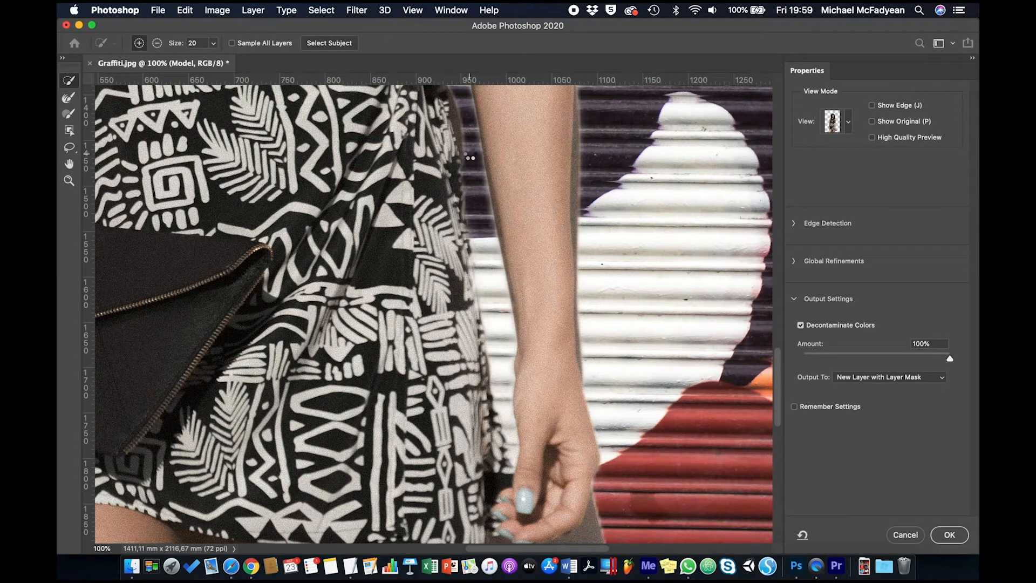
left_click_drag(466, 130, 488, 369)
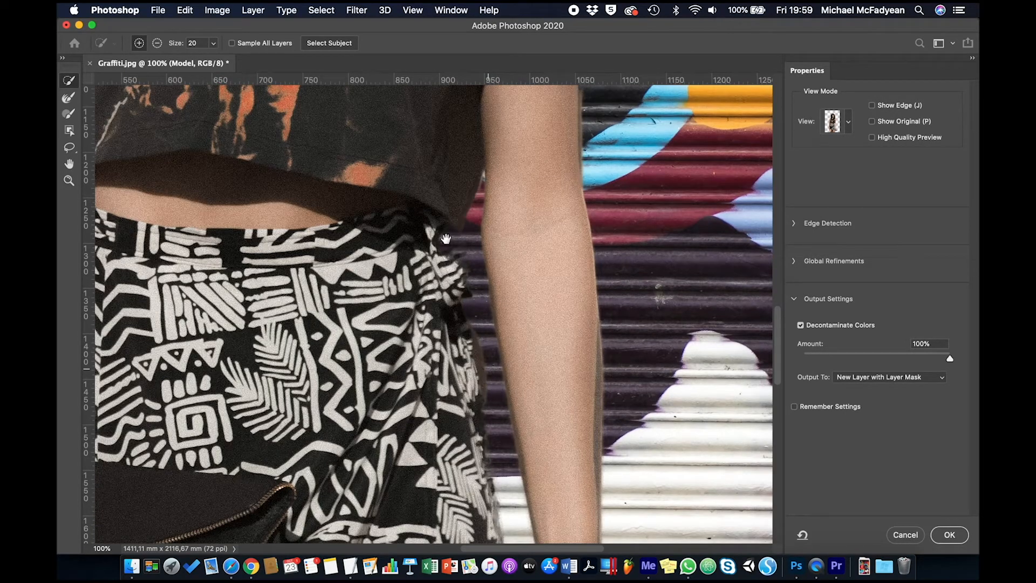
left_click_drag(451, 228, 467, 358)
left_click_drag(461, 295, 466, 329)
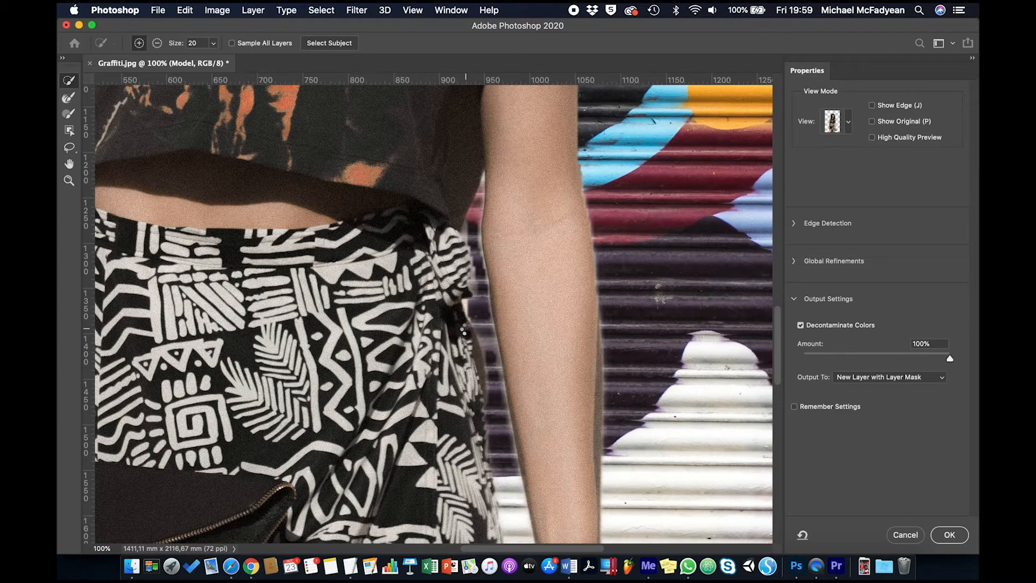
key("alt")
left_click(464, 303, "alt")
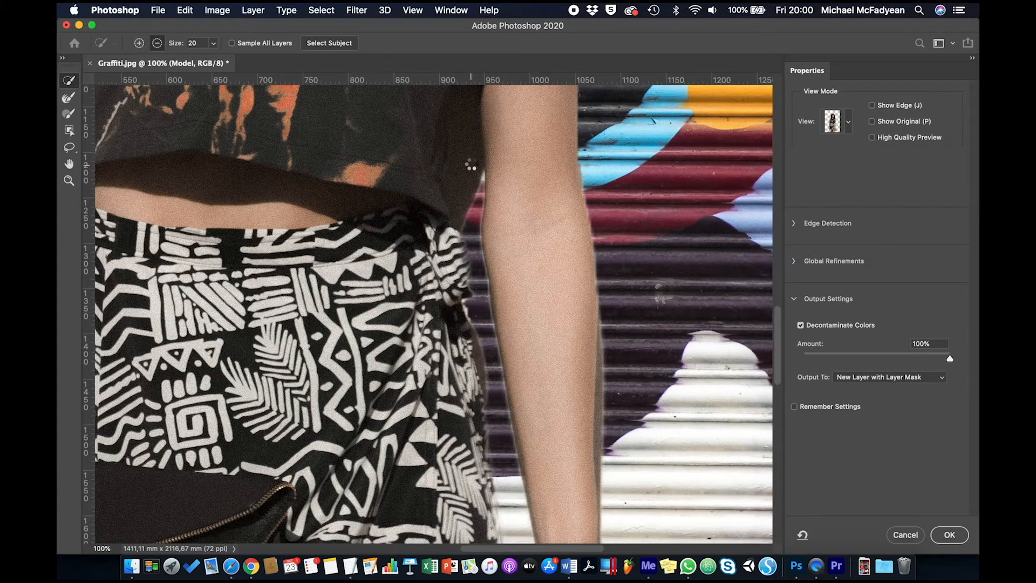
Raise the Brush tool's hardness and paint out the dark wall area between the shirt and the right-hand upper arm.
left_click_drag(464, 143, 421, 351)
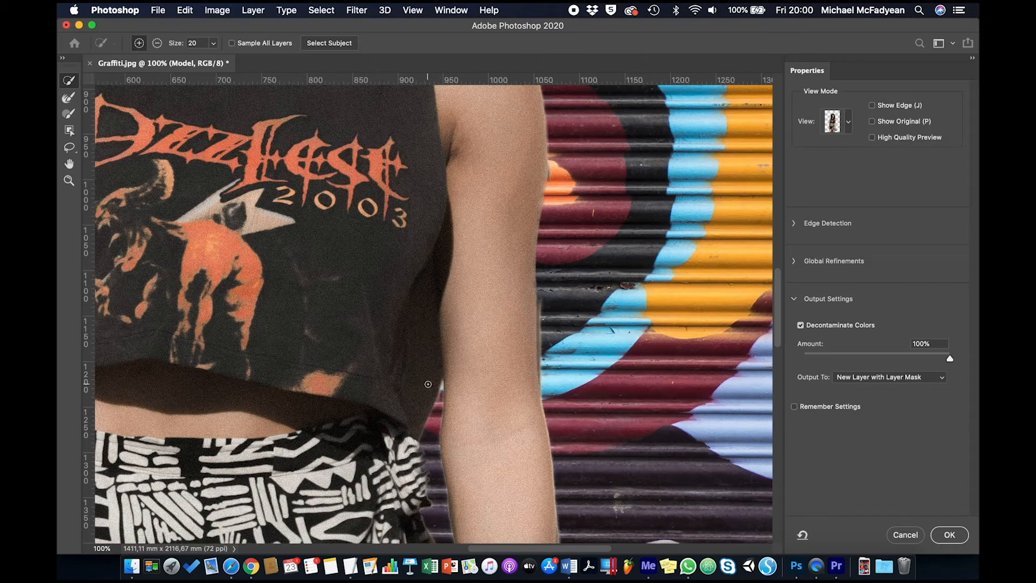
left_click(69, 113)
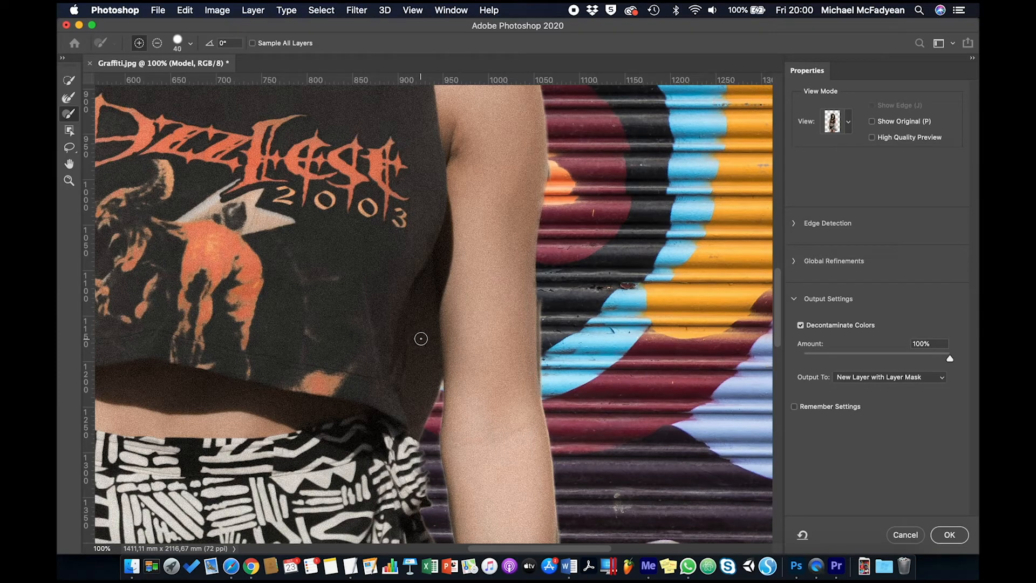
left_click(191, 43)
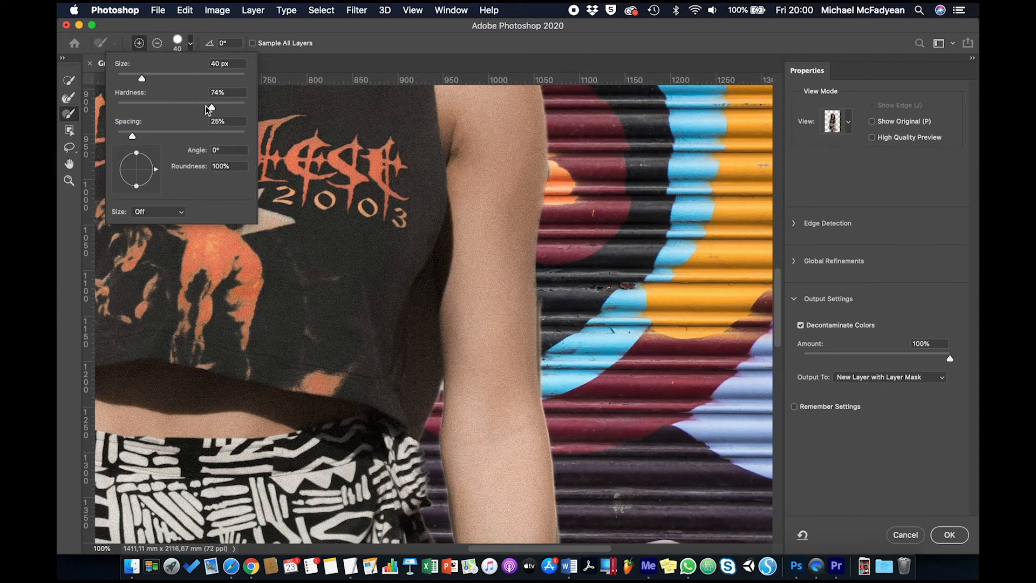
mouse_move(212, 109)
left_mouse_down()
mouse_move(244, 103)
mouse_move(223, 104)
left_mouse_up()
left_click(400, 39)
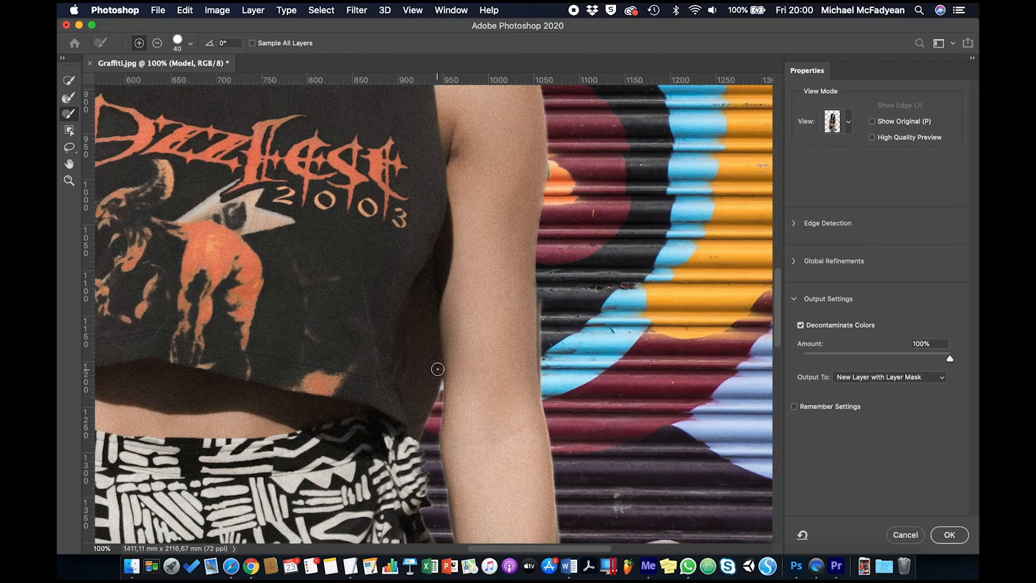
mouse_move(428, 326)
left_mouse_down()
mouse_move(432, 400)
mouse_move(422, 339)
mouse_move(409, 386)
mouse_move(419, 430)
mouse_move(426, 322)
mouse_move(432, 334)
left_mouse_up()
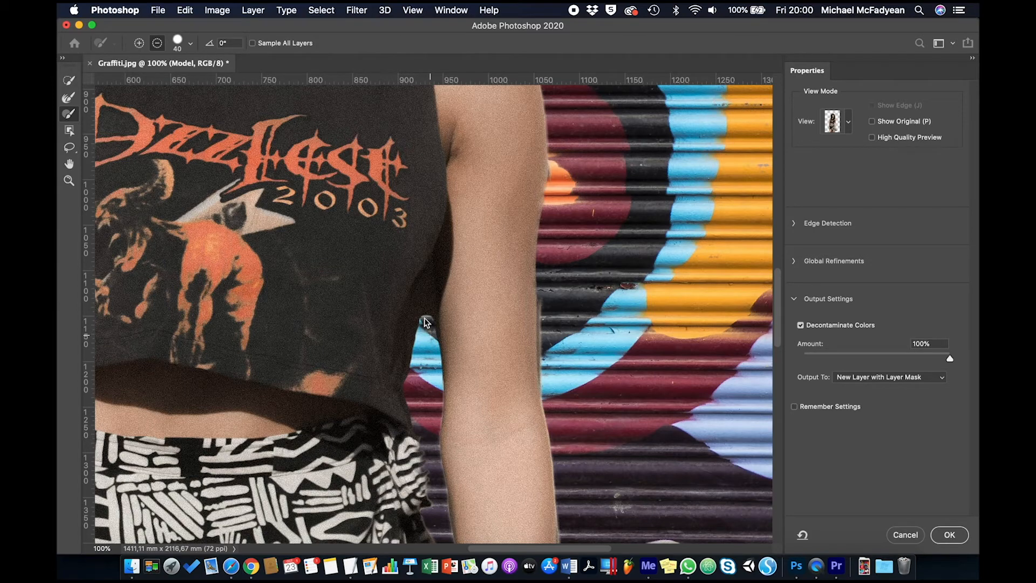
key("alt")
mouse_move(431, 323)
left_mouse_down()
mouse_move(429, 284)
mouse_move(412, 379)
mouse_move(429, 288)
left_mouse_up()
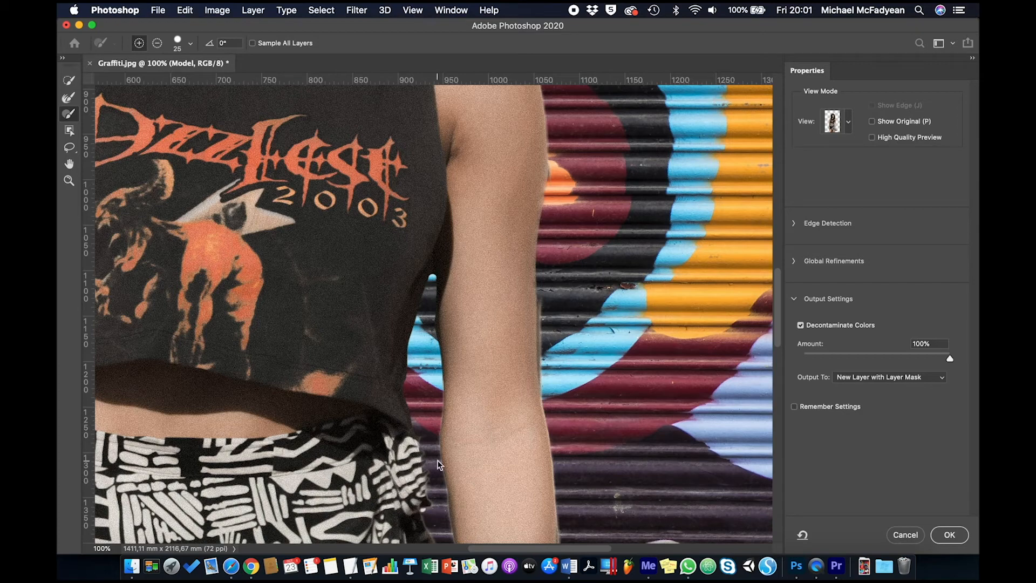
Paint away the leftover background fringe along the outer edge of the right-hand forearm with the Brush at size 45.
scroll(532, 479, "down", 15)
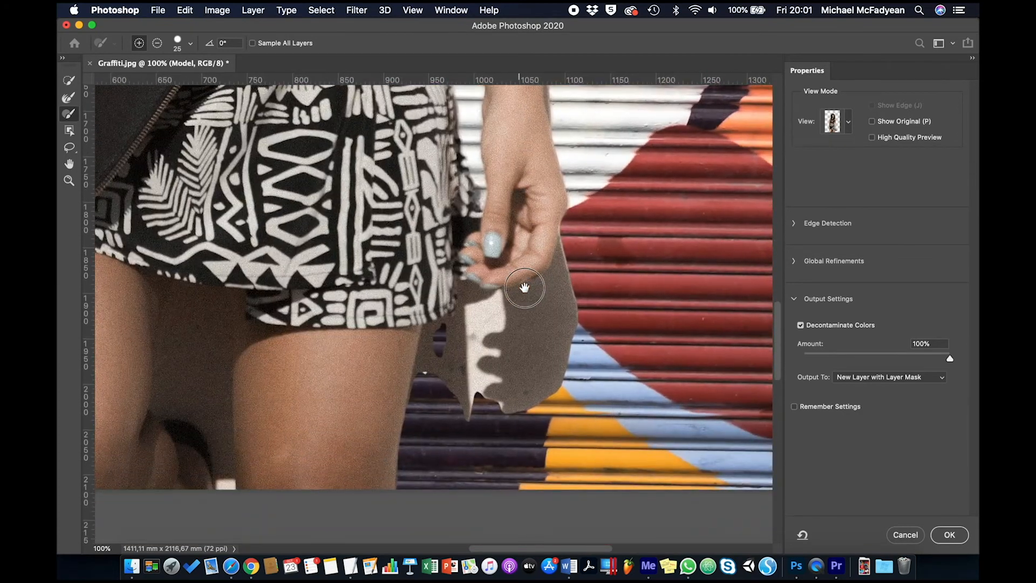
left_click_drag(525, 288, 506, 469)
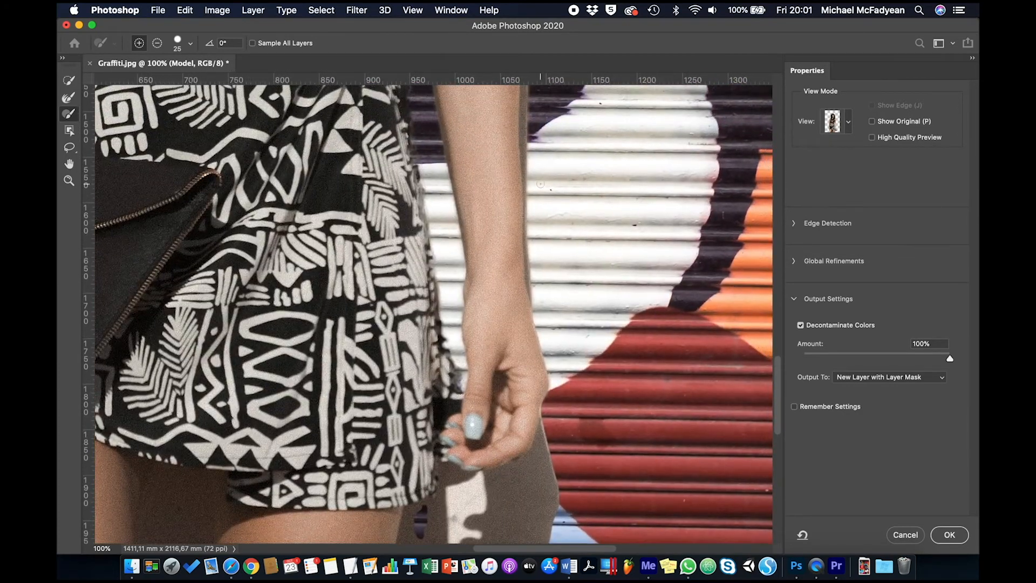
left_click_drag(540, 176, 532, 342)
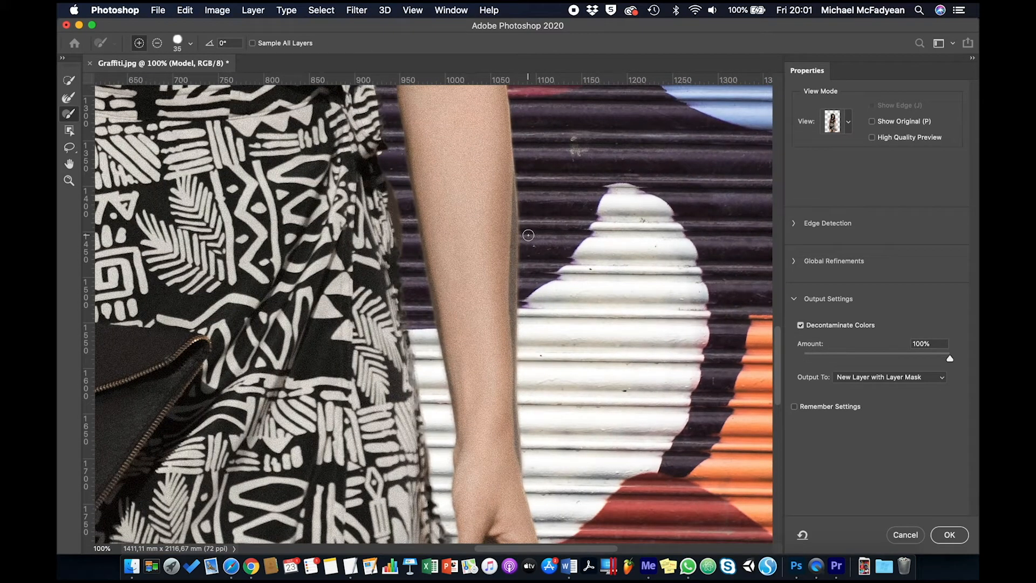
key("alt")
left_click_drag(523, 170, 521, 352)
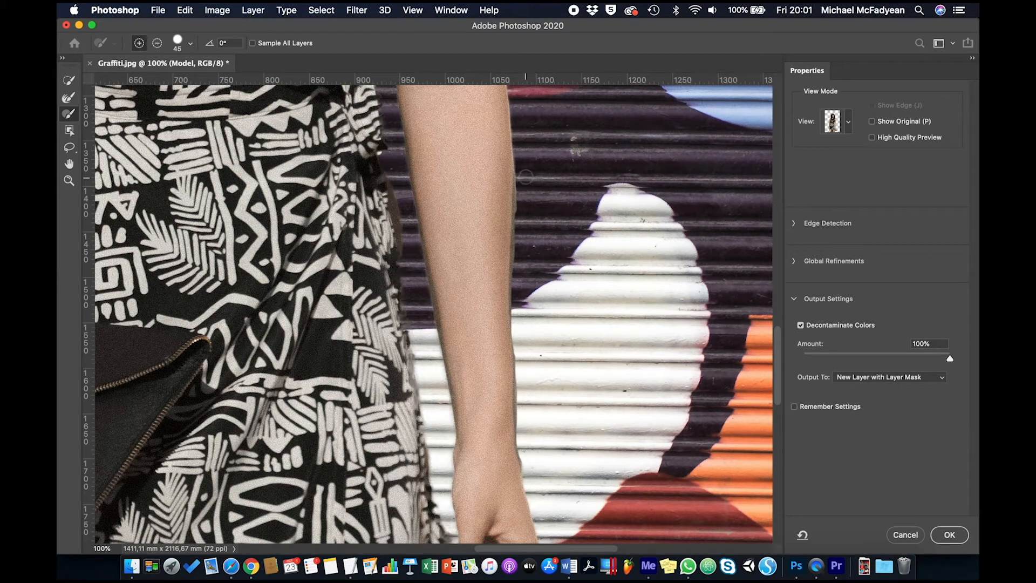
left_click_drag(525, 178, 534, 275)
Paint out the leftover wall patch below the right-hand hand, enlarging the subtracting Brush from 45 to 100.
mouse_move(526, 442)
left_mouse_down()
mouse_move(528, 184)
mouse_move(543, 128)
left_mouse_up()
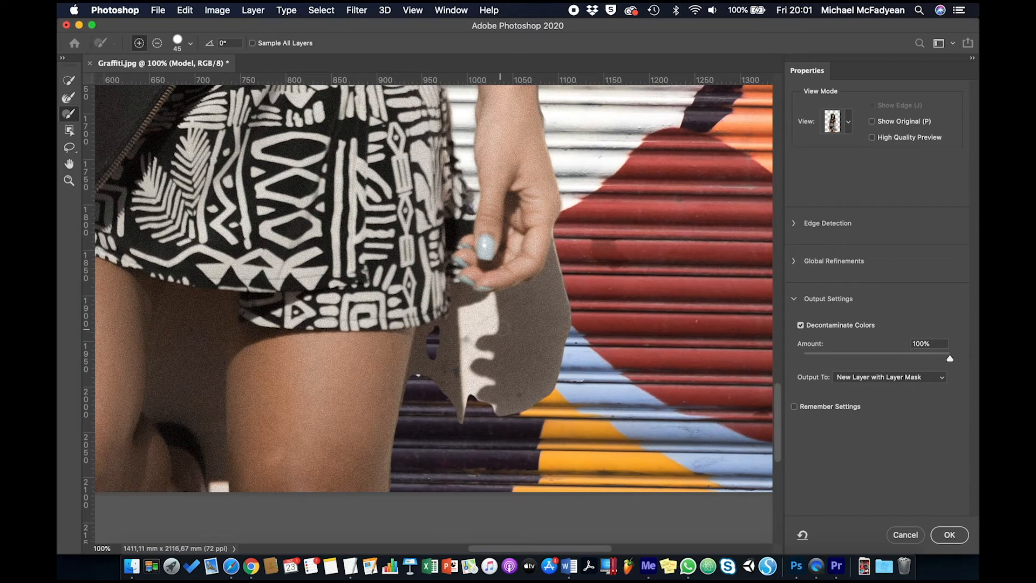
key("alt")
mouse_move(467, 298)
left_mouse_down()
mouse_move(550, 274)
mouse_move(565, 229)
mouse_move(551, 277)
mouse_move(511, 310)
mouse_move(473, 306)
mouse_move(457, 288)
mouse_move(454, 317)
mouse_move(426, 332)
mouse_move(416, 378)
mouse_move(422, 337)
mouse_move(414, 378)
mouse_move(460, 322)
mouse_move(482, 319)
left_mouse_up()
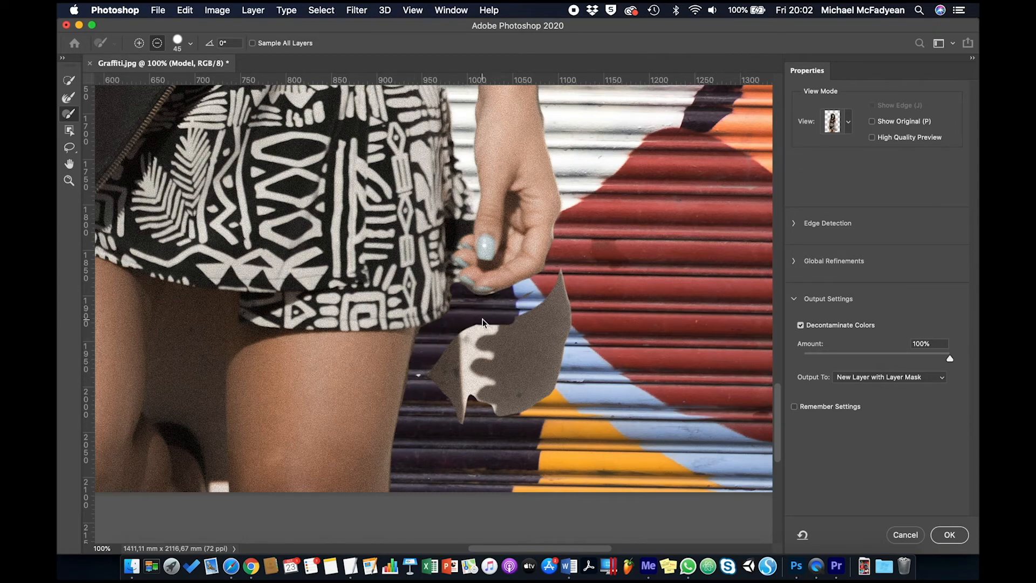
key("bracketright")
key("bracketright")
key("bracketright")
key("bracketright")
key("bracketright")
key("bracketright")
mouse_move(539, 359)
left_mouse_down()
mouse_move(565, 283)
mouse_move(565, 373)
mouse_move(527, 446)
mouse_move(552, 384)
mouse_move(556, 323)
mouse_move(521, 321)
mouse_move(465, 341)
mouse_move(547, 298)
mouse_move(434, 376)
mouse_move(430, 367)
mouse_move(434, 397)
mouse_move(466, 405)
mouse_move(473, 373)
mouse_move(505, 367)
mouse_move(522, 319)
mouse_move(516, 403)
mouse_move(540, 345)
mouse_move(560, 350)
mouse_move(468, 360)
mouse_move(464, 412)
mouse_move(486, 385)
left_mouse_up()
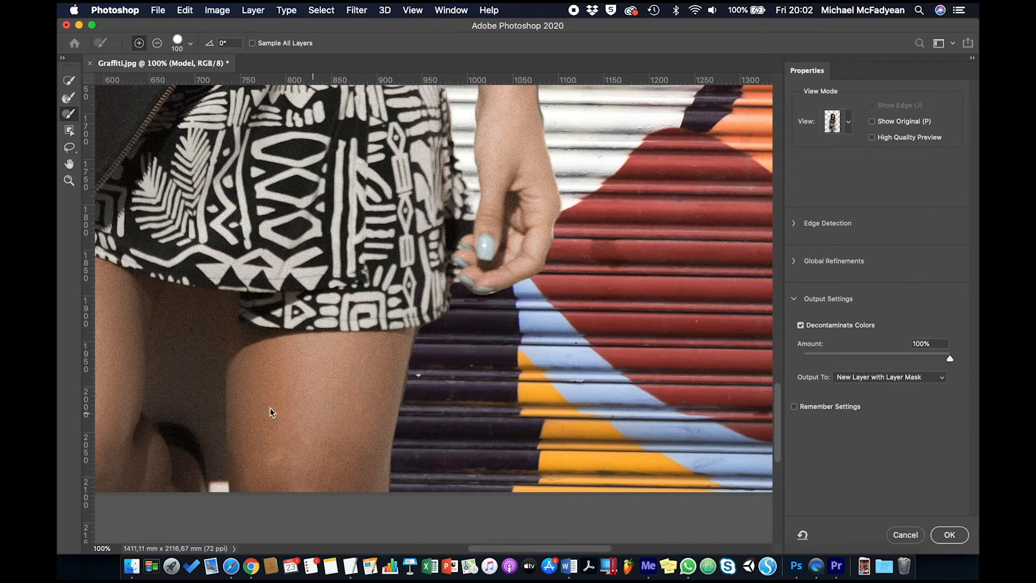
Paint out the dark wall area between the two legs below the skirt with the subtracting Brush at size 50.
left_click_drag(224, 387, 465, 310)
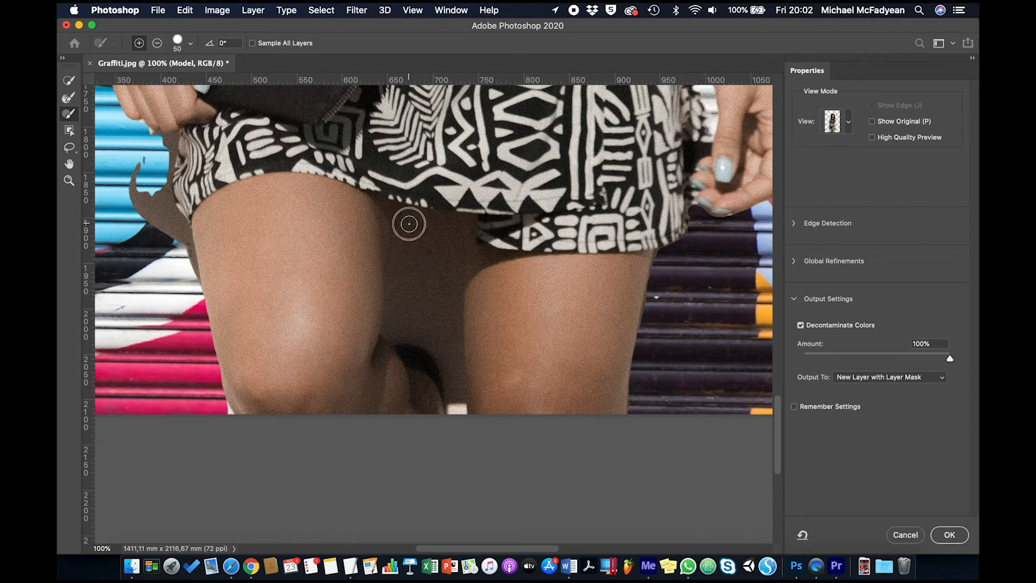
key("alt")
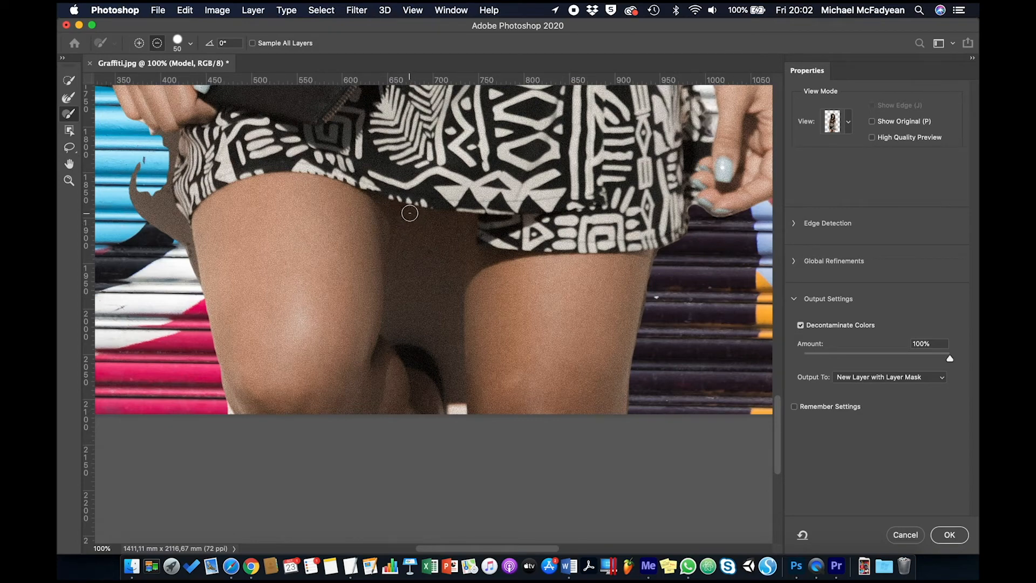
mouse_move(410, 213)
left_mouse_down()
mouse_move(456, 224)
mouse_move(453, 320)
left_mouse_up()
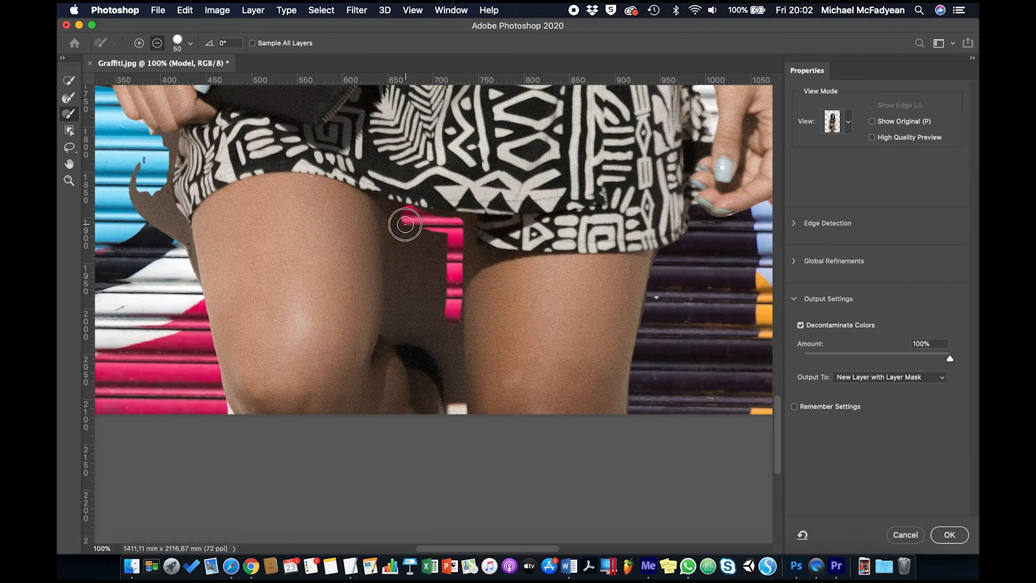
mouse_move(407, 220)
left_mouse_down()
mouse_move(390, 332)
mouse_move(439, 343)
mouse_move(448, 243)
mouse_move(439, 235)
mouse_move(424, 320)
mouse_move(428, 229)
mouse_move(411, 259)
mouse_move(407, 325)
mouse_move(414, 228)
mouse_move(427, 297)
left_mouse_up()
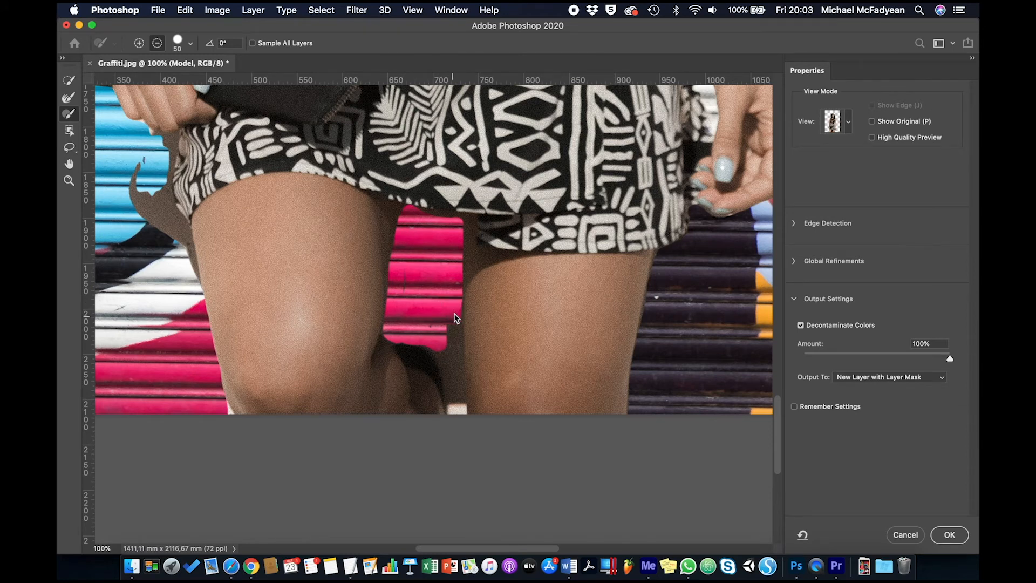
mouse_move(452, 315)
left_mouse_down()
mouse_move(460, 416)
mouse_move(443, 366)
mouse_move(402, 341)
mouse_move(437, 371)
mouse_move(453, 413)
mouse_move(443, 356)
mouse_move(424, 344)
mouse_move(457, 410)
left_mouse_up()
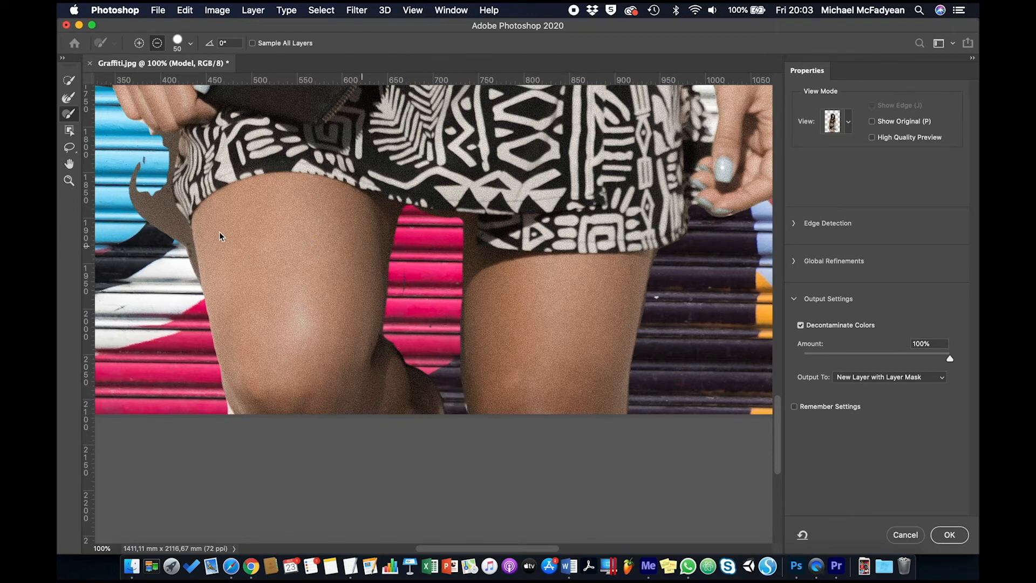
Paint out the leftover wall shadow beside the left-hand thigh and skirt hem with the size 50 Brush.
left_click_drag(317, 231, 400, 250)
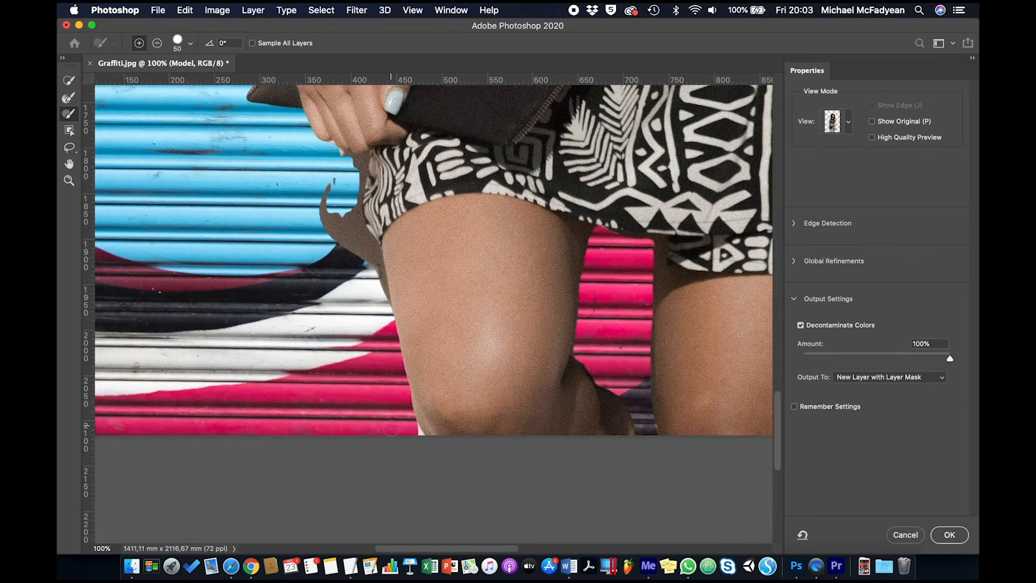
key("alt")
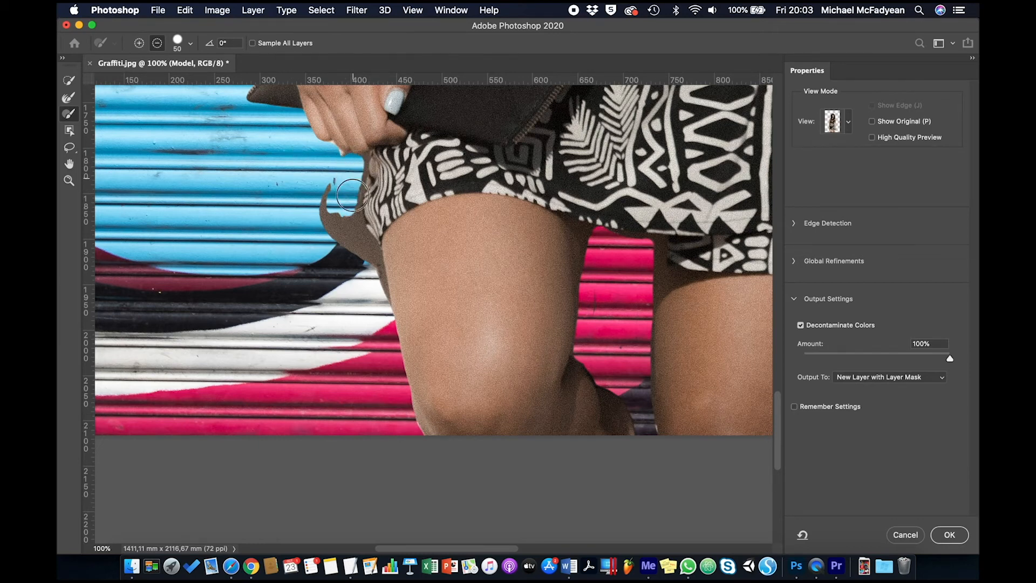
mouse_move(353, 196)
left_mouse_down()
mouse_move(349, 231)
mouse_move(348, 211)
mouse_move(370, 245)
mouse_move(378, 301)
mouse_move(327, 221)
mouse_move(325, 185)
mouse_move(337, 247)
mouse_move(354, 262)
mouse_move(334, 178)
mouse_move(349, 276)
left_mouse_up()
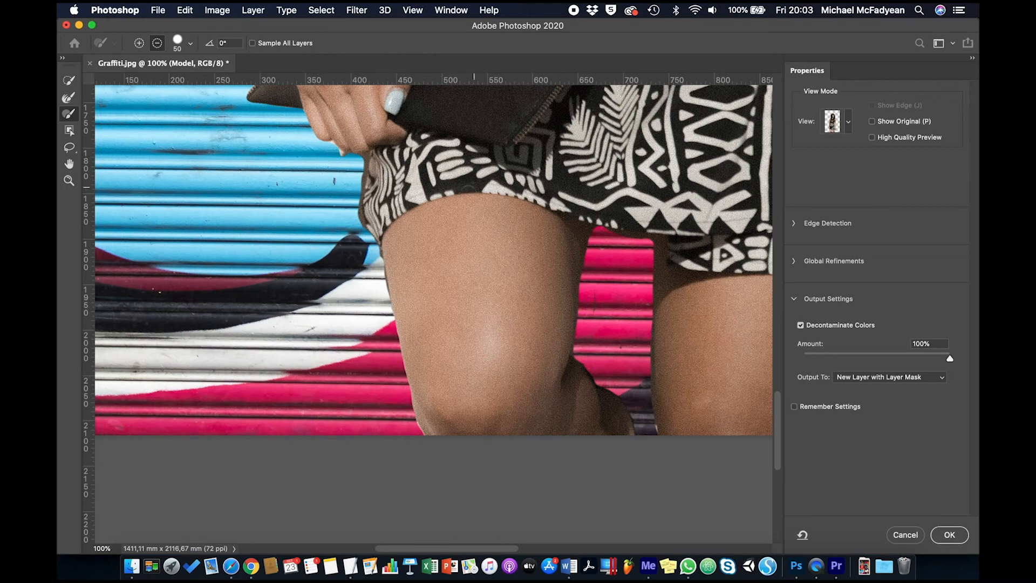
key("alt")
Reduce the Brush to size 15 and subtract the small wall gap between the left-hand forearm, the skirt and the clutch bag.
left_click_drag(438, 169, 426, 372)
left_click_drag(509, 227, 429, 411)
left_click_drag(353, 253, 342, 344)
left_click_drag(343, 346, 328, 355)
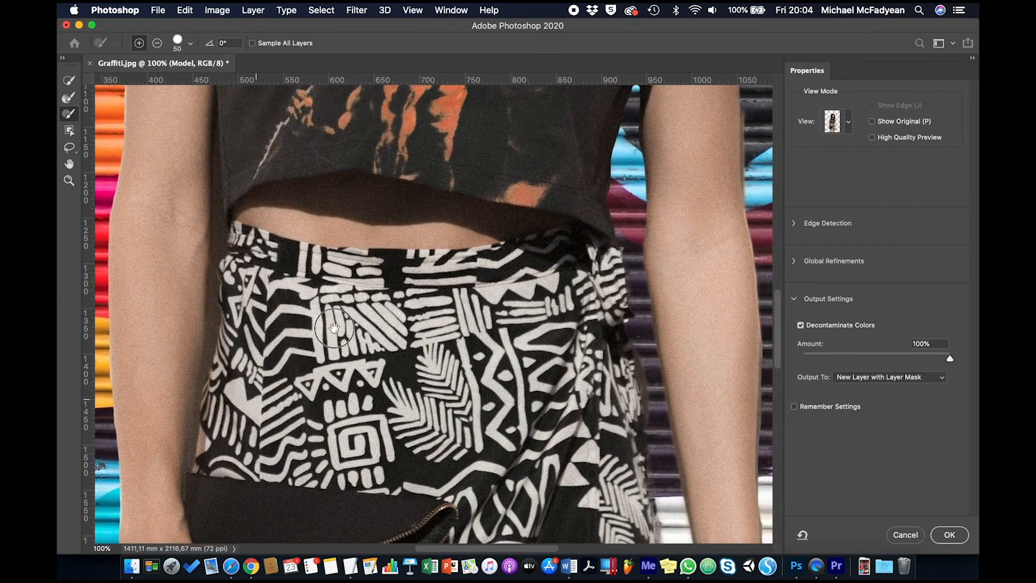
left_click_drag(406, 247, 524, 75)
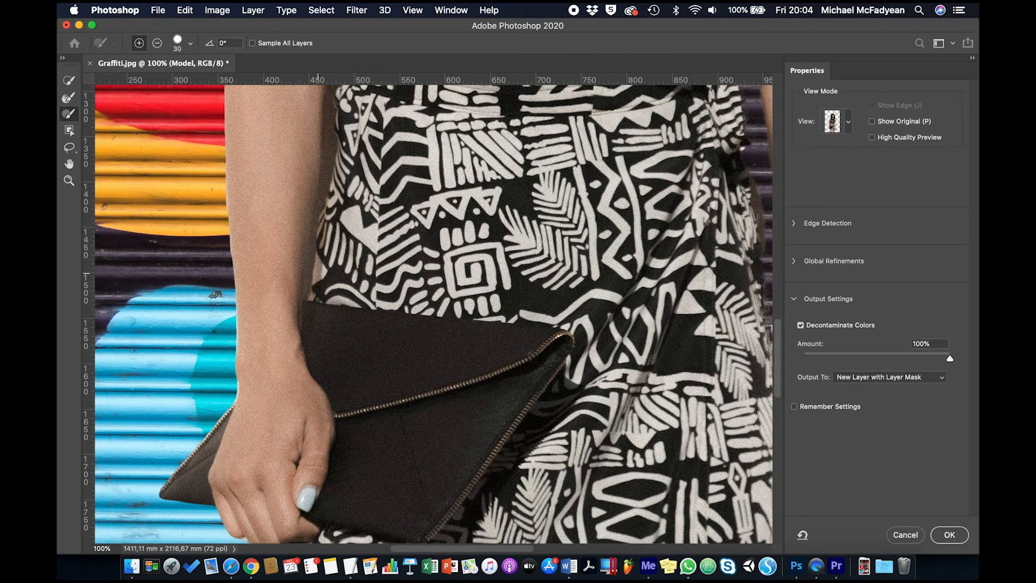
key("alt")
left_click_drag(315, 266, 311, 299)
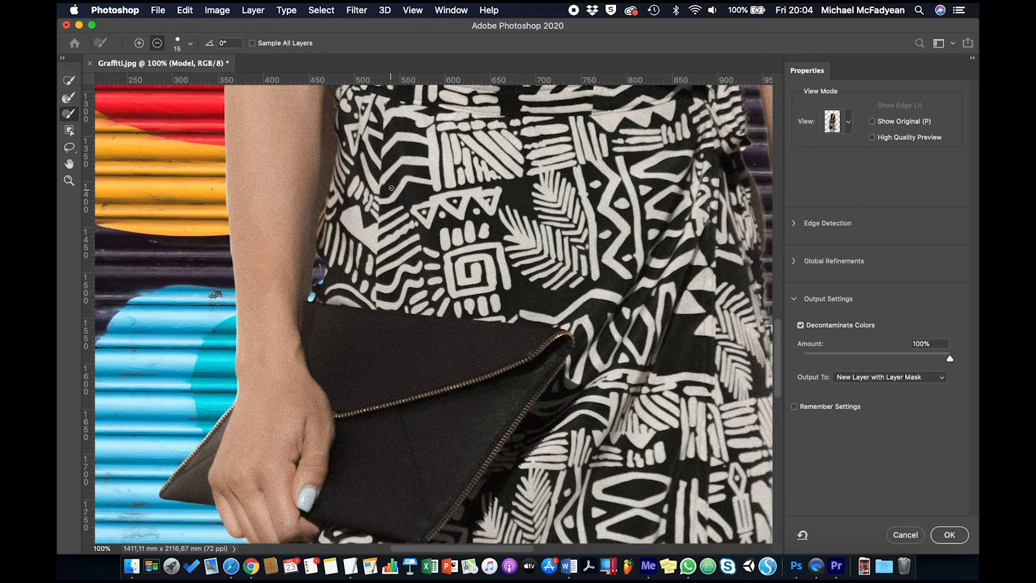
Try to subtract the wall gap between the left-hand arm and the waist with the Quick Selection tool at size 20.
left_click_drag(361, 146, 353, 288)
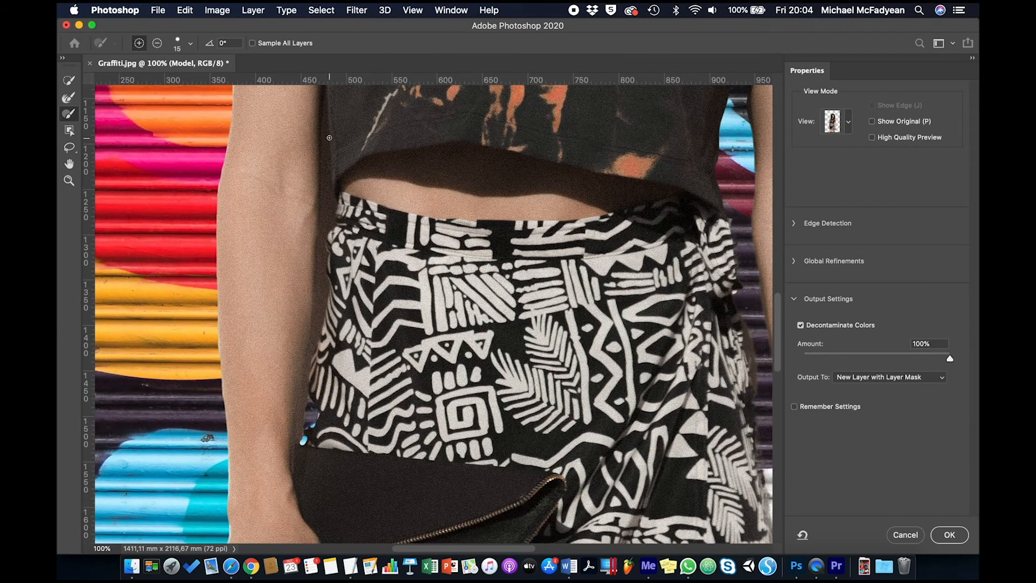
left_click(68, 81)
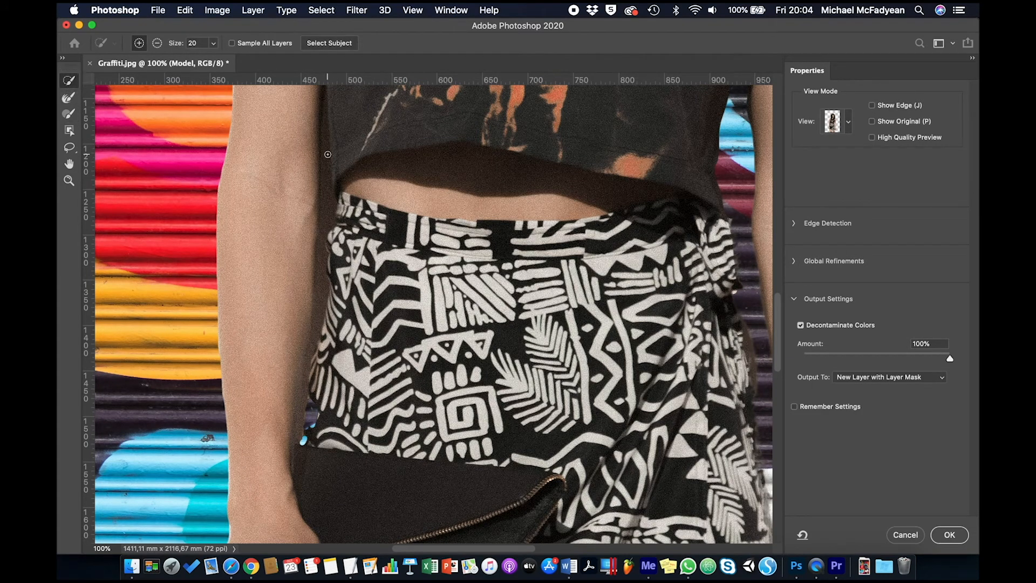
key("alt")
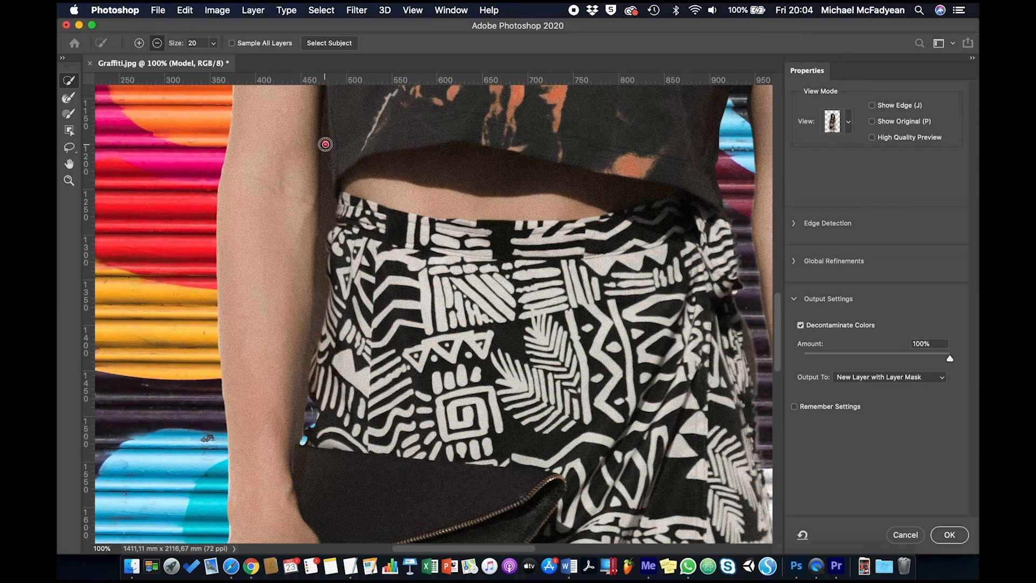
left_click_drag(326, 146, 317, 323)
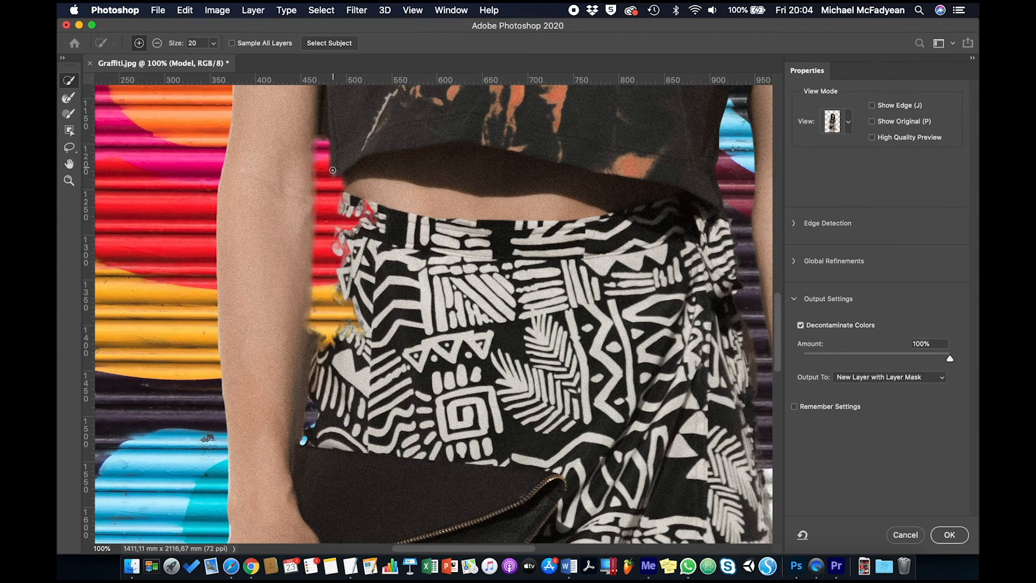
key("super+z")
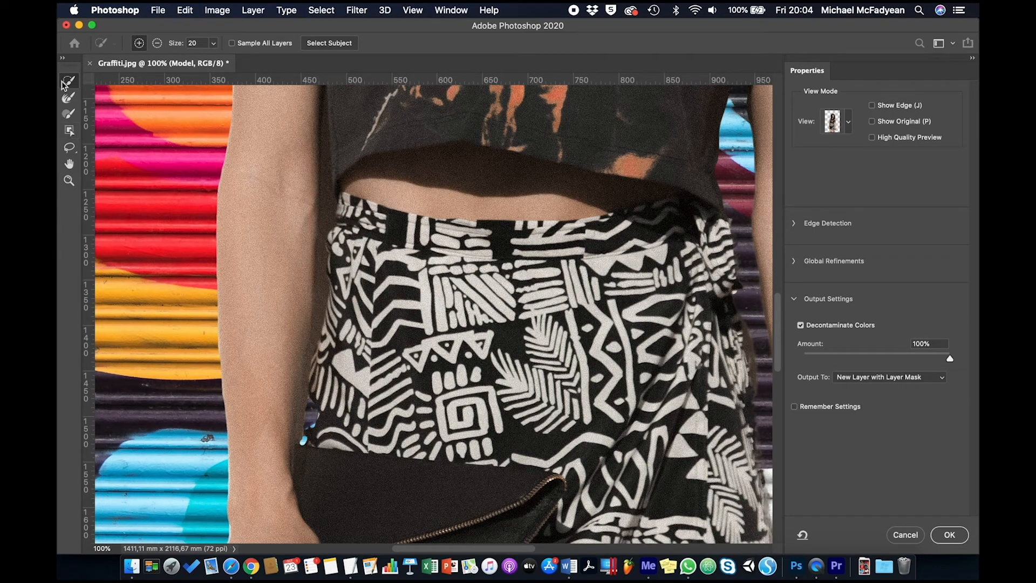
Paint out the narrow wall gap between the left-hand arm, the top and the skirt with the subtracting Brush at size 15.
left_click(74, 116)
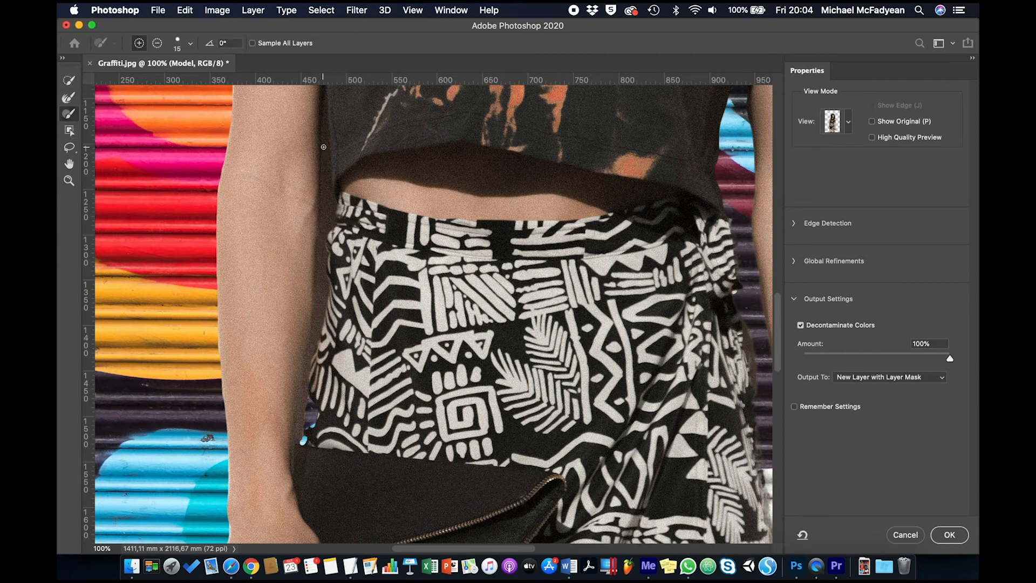
key("alt")
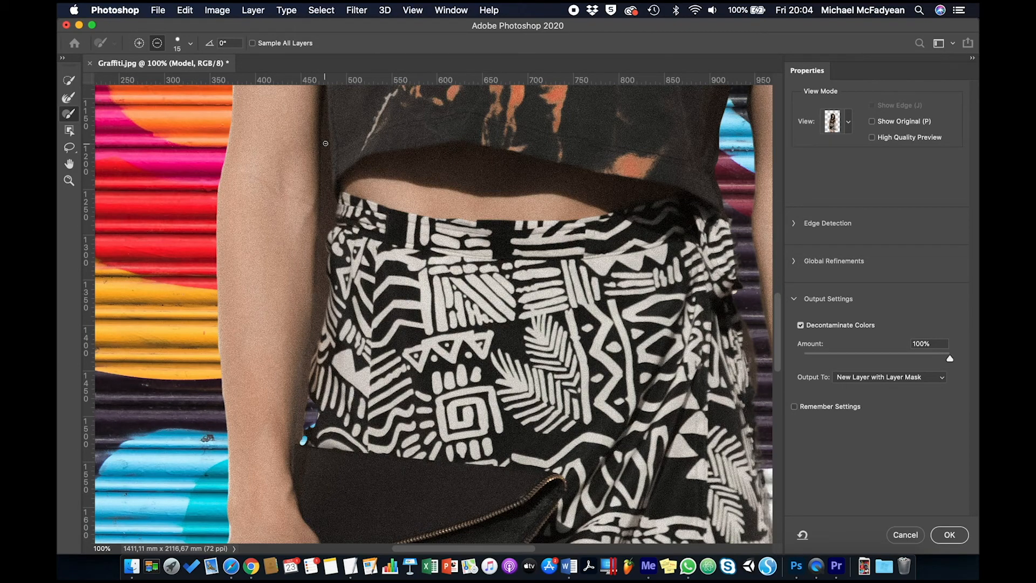
mouse_move(326, 133)
left_mouse_down()
mouse_move(328, 259)
mouse_move(316, 237)
mouse_move(322, 186)
mouse_move(319, 292)
mouse_move(324, 277)
mouse_move(327, 290)
mouse_move(327, 278)
mouse_move(309, 354)
mouse_move(322, 310)
left_mouse_up()
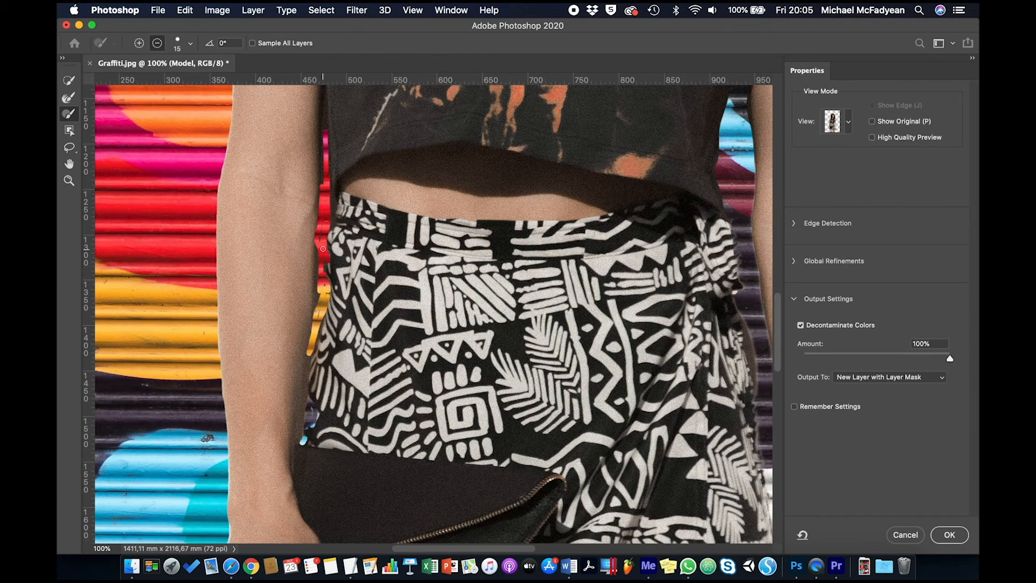
mouse_move(318, 246)
left_mouse_down()
mouse_move(315, 313)
mouse_move(324, 288)
left_mouse_up()
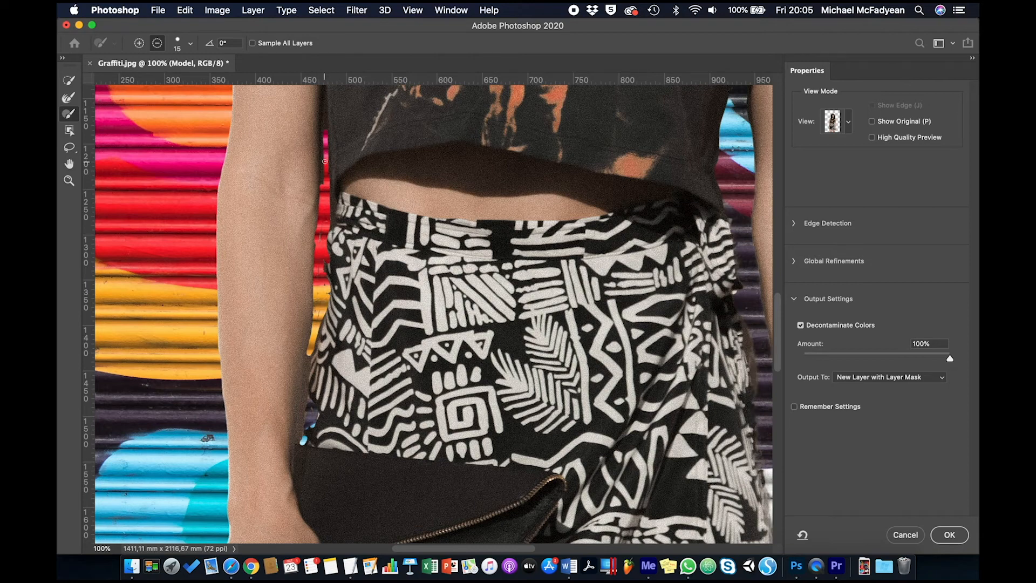
mouse_move(325, 164)
left_mouse_down()
mouse_move(323, 185)
mouse_move(319, 155)
mouse_move(311, 307)
left_mouse_up()
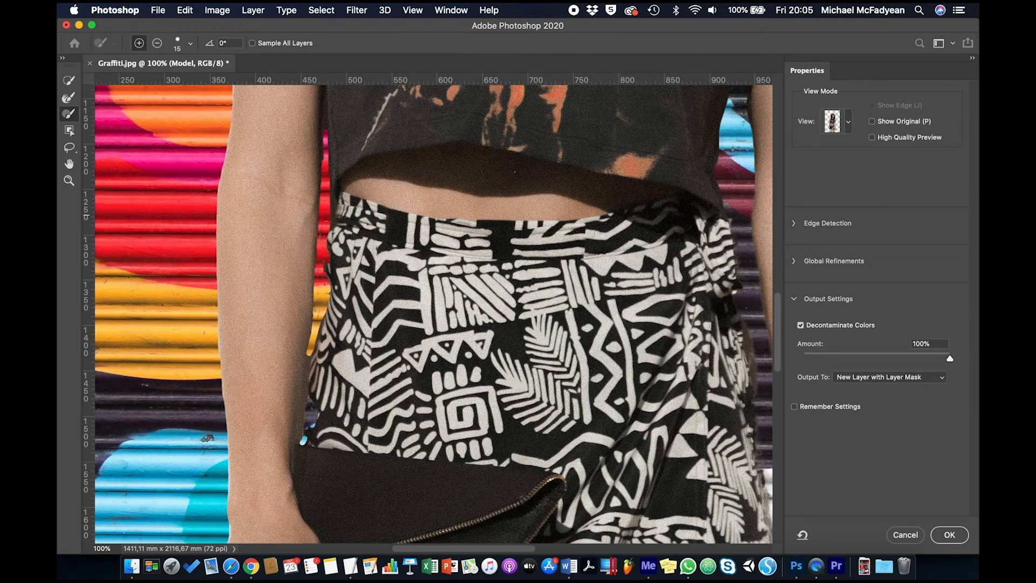
Paint out the pale wall fringe along the top of the left-hand shoulder with the size 15 subtracting Brush.
left_click_drag(447, 155, 394, 410)
left_click_drag(398, 206, 374, 399)
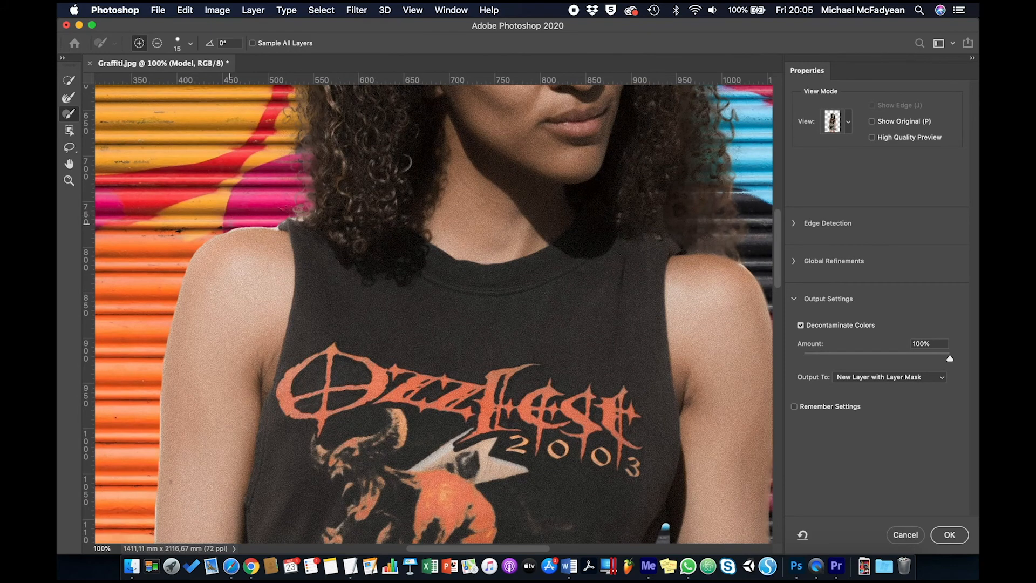
key("alt")
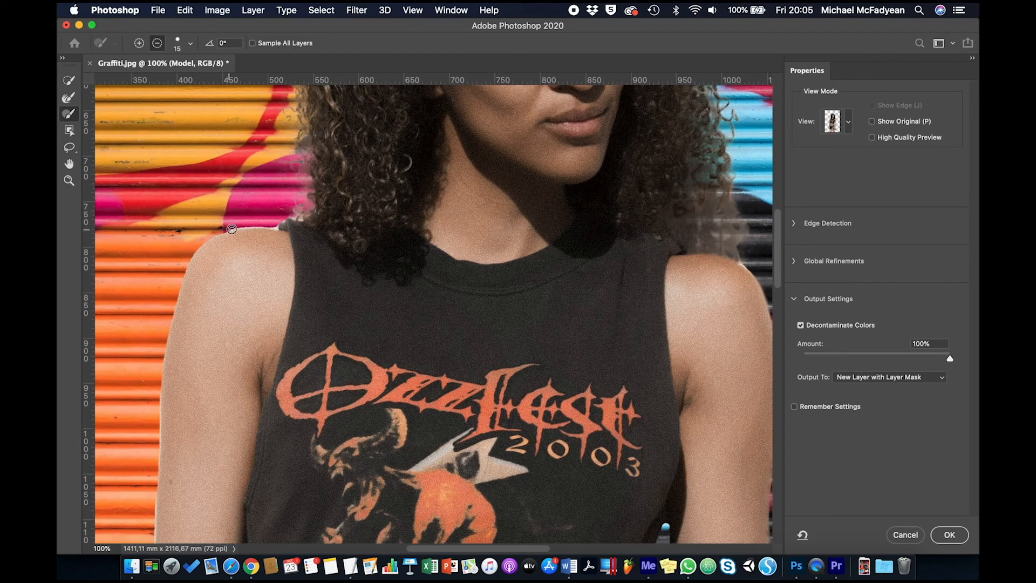
left_click_drag(261, 230, 280, 223)
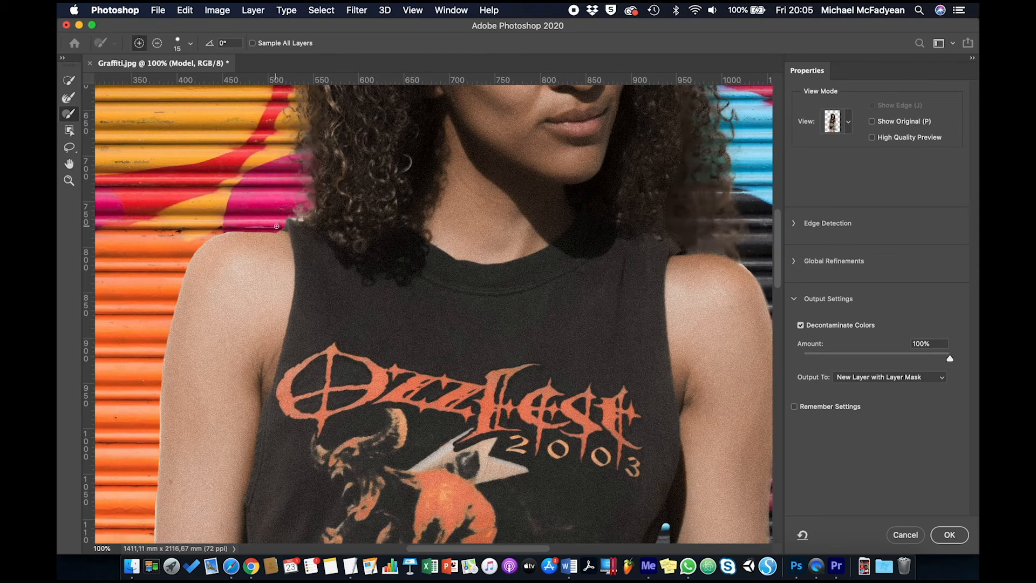
left_click_drag(239, 225, 257, 227)
Output the refined cutout as a New Layer with Layer Mask and finish Select and Mask.
key("super+0")
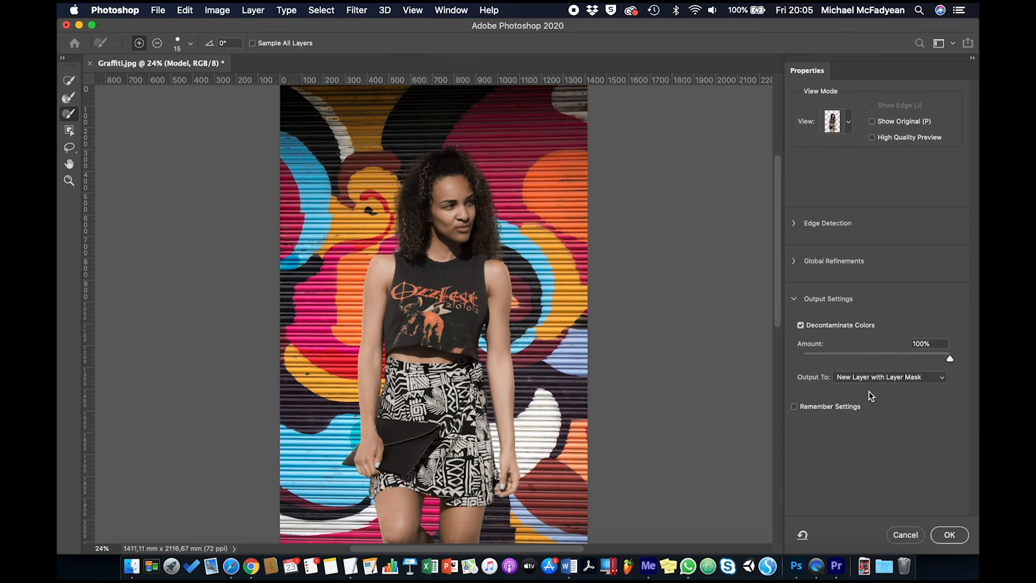
left_click(850, 377)
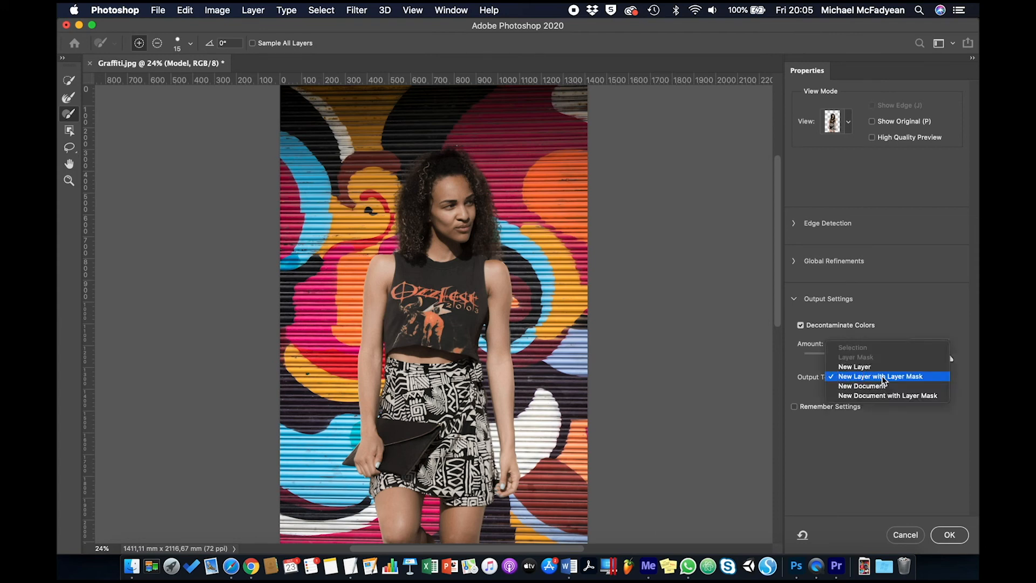
left_click(886, 463)
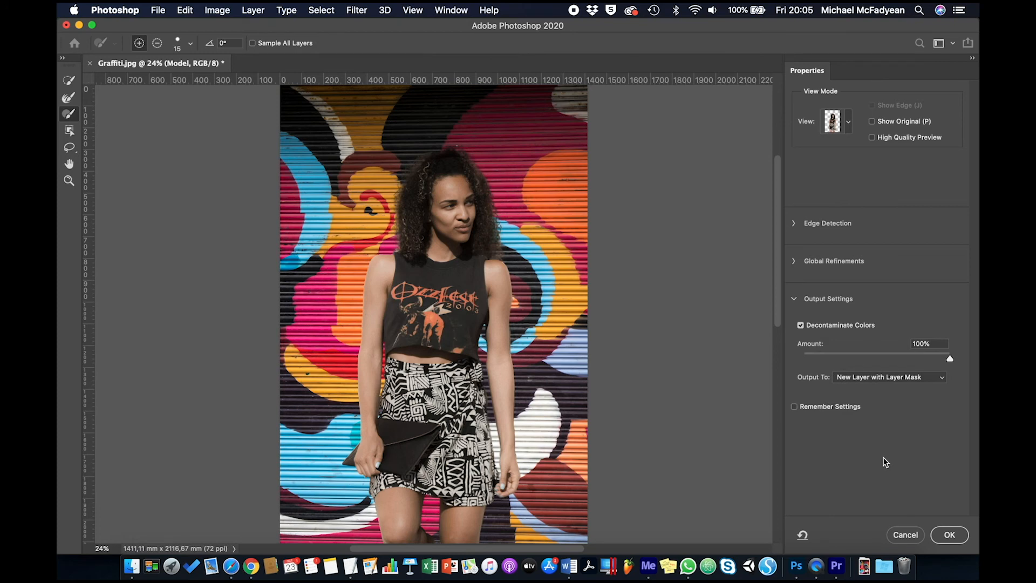
left_click(948, 535)
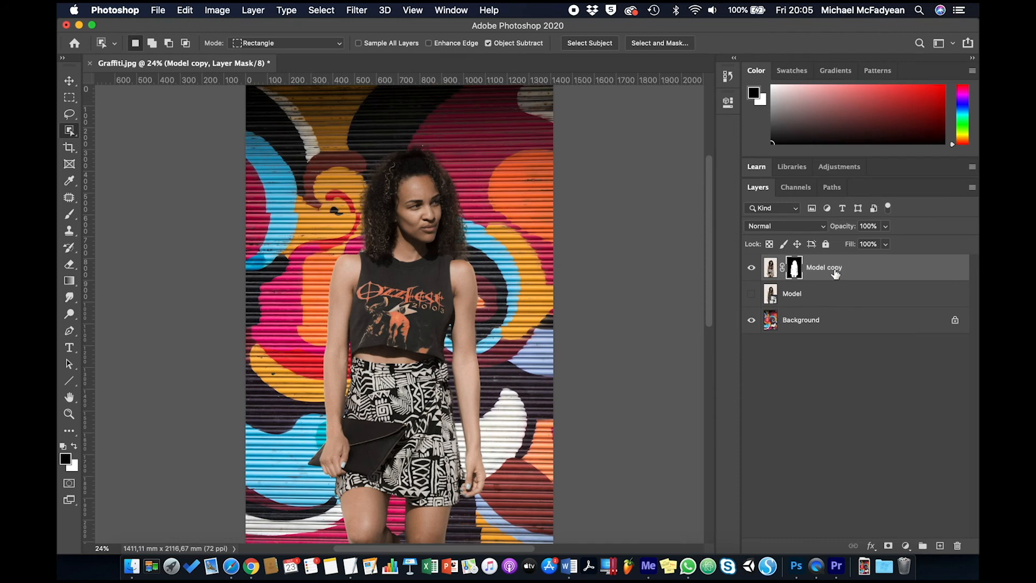
Compare the masked Model copy with the original Model layer and inspect the copy's layer mask on its own.
left_click(752, 268)
left_click(752, 294)
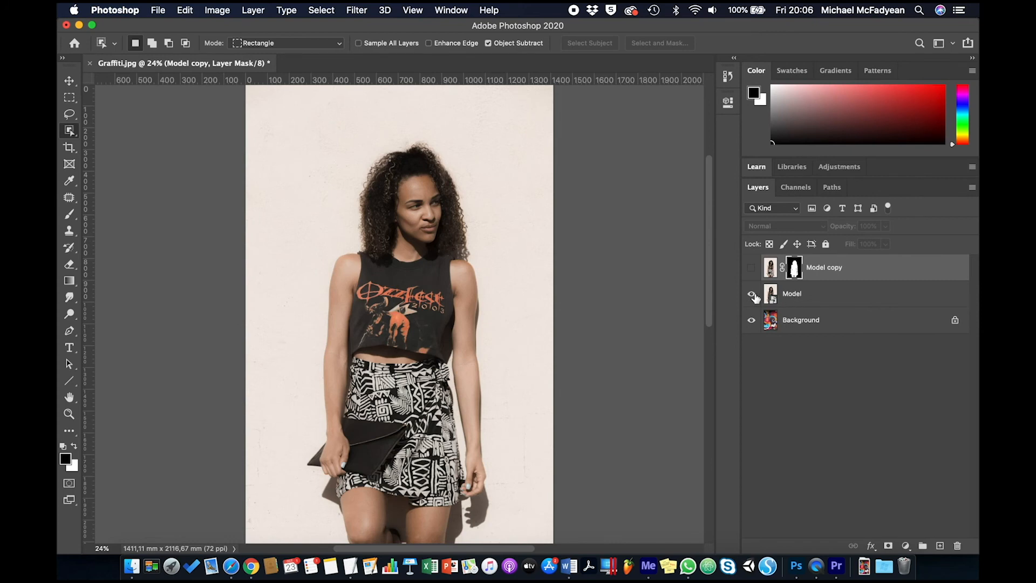
left_click(752, 295)
left_click(751, 268)
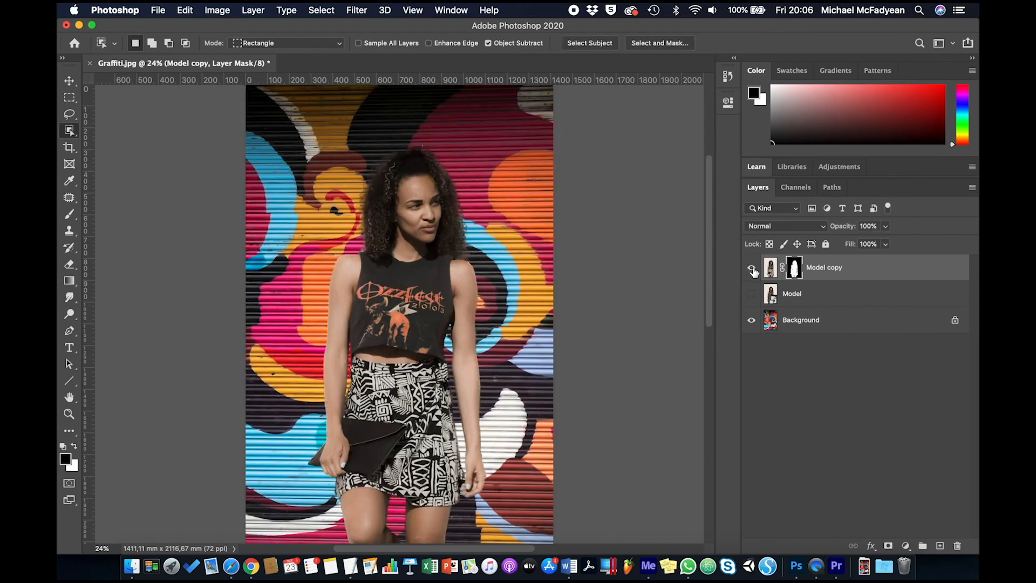
left_click(795, 269, "alt")
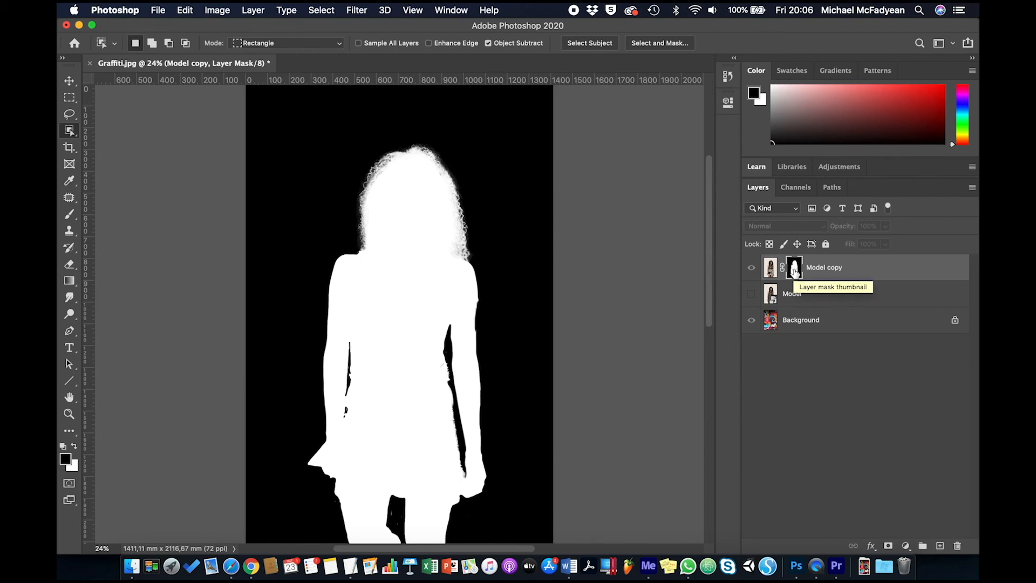
left_click(796, 271, "alt")
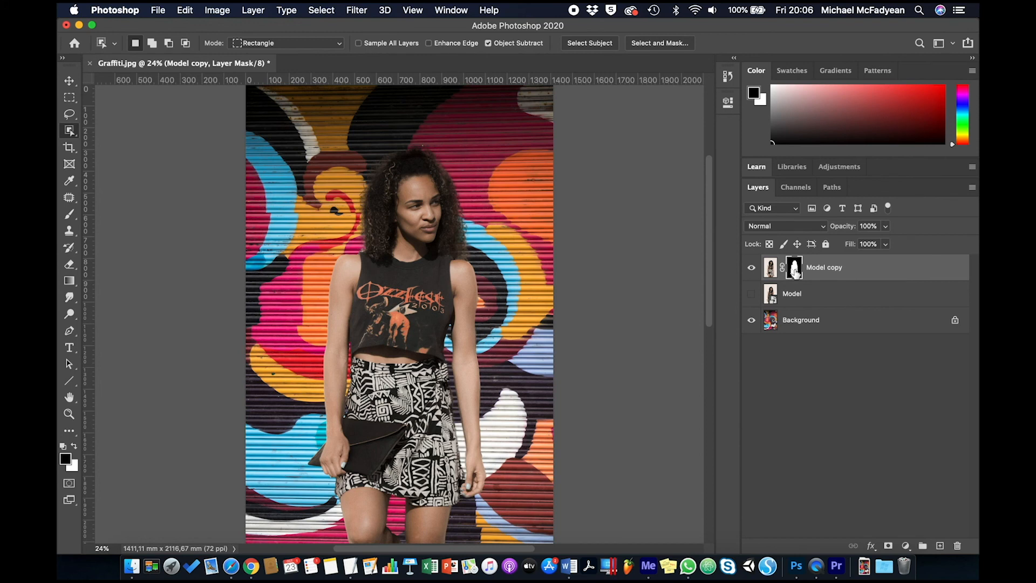
Add a Drop Shadow to the Model copy layer and set its angle to 106°.
left_click(844, 273)
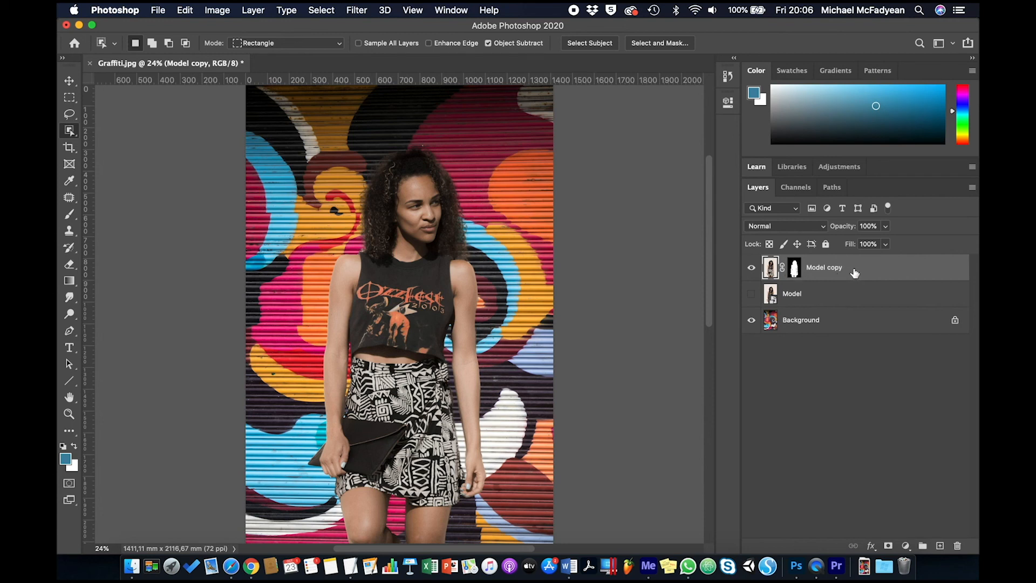
left_click(871, 546)
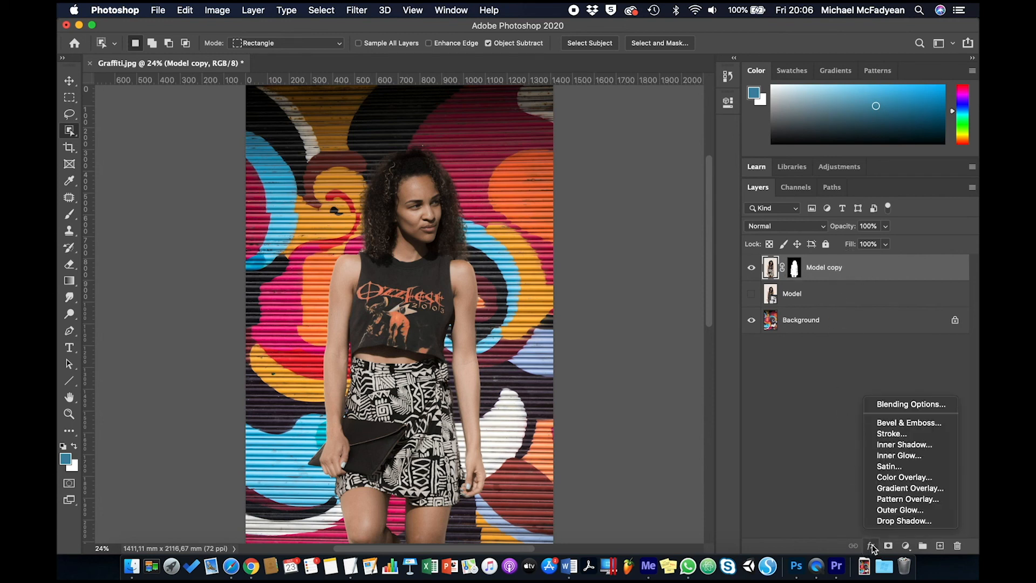
left_click(903, 520)
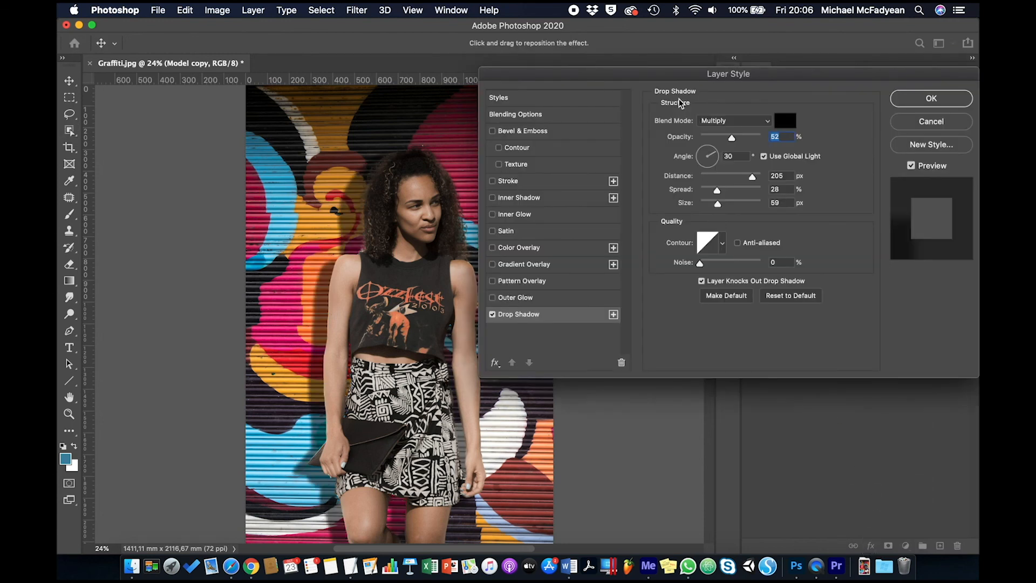
left_click_drag(581, 70, 652, 77)
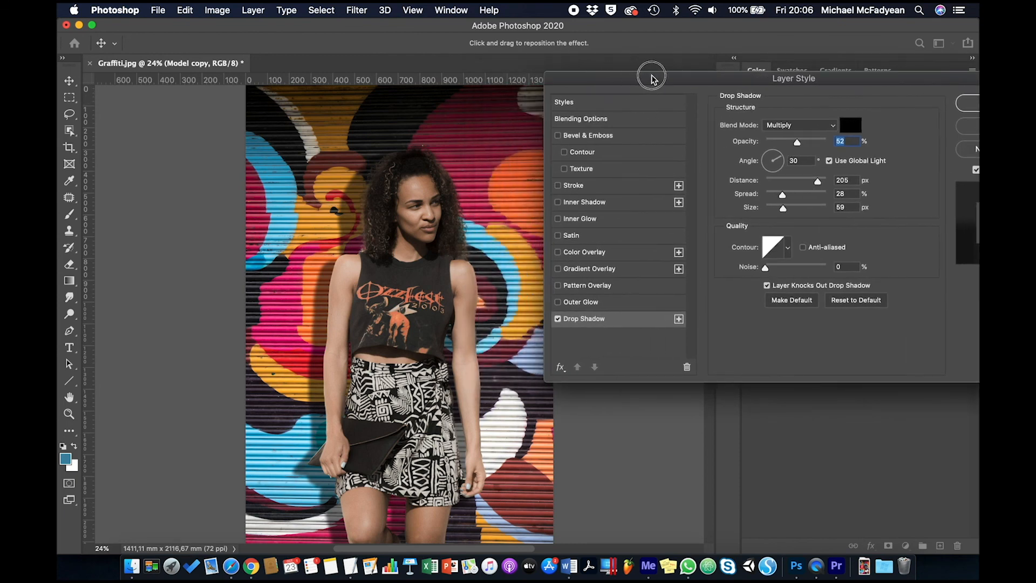
left_click(769, 154)
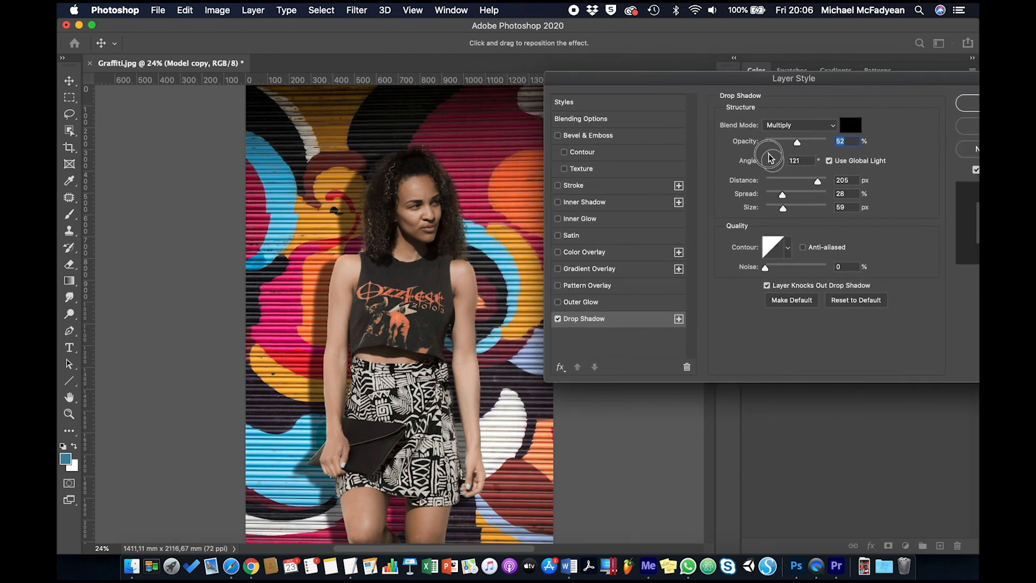
left_click_drag(771, 157, 772, 156)
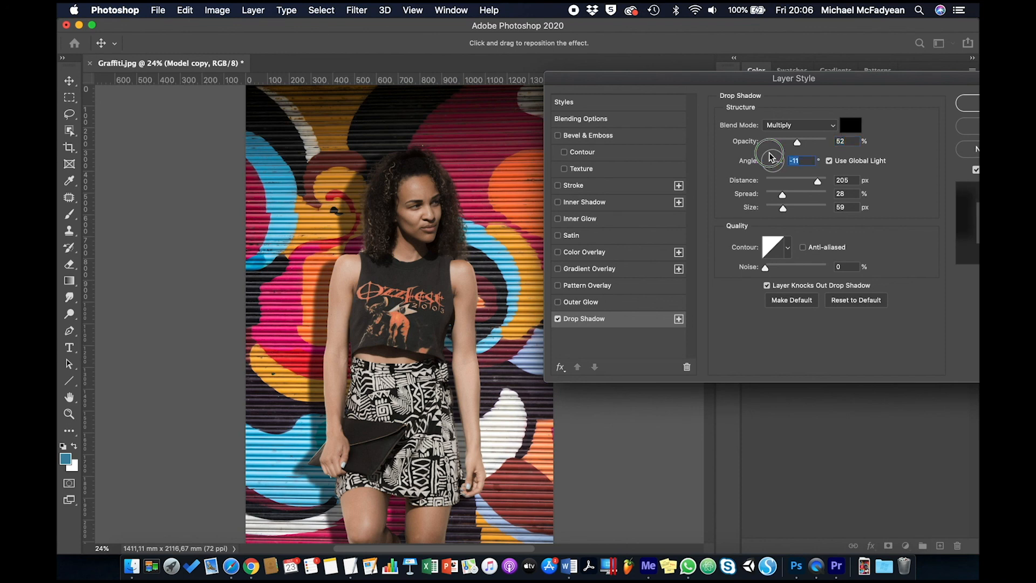
left_click(775, 161)
left_click_drag(775, 161, 772, 157)
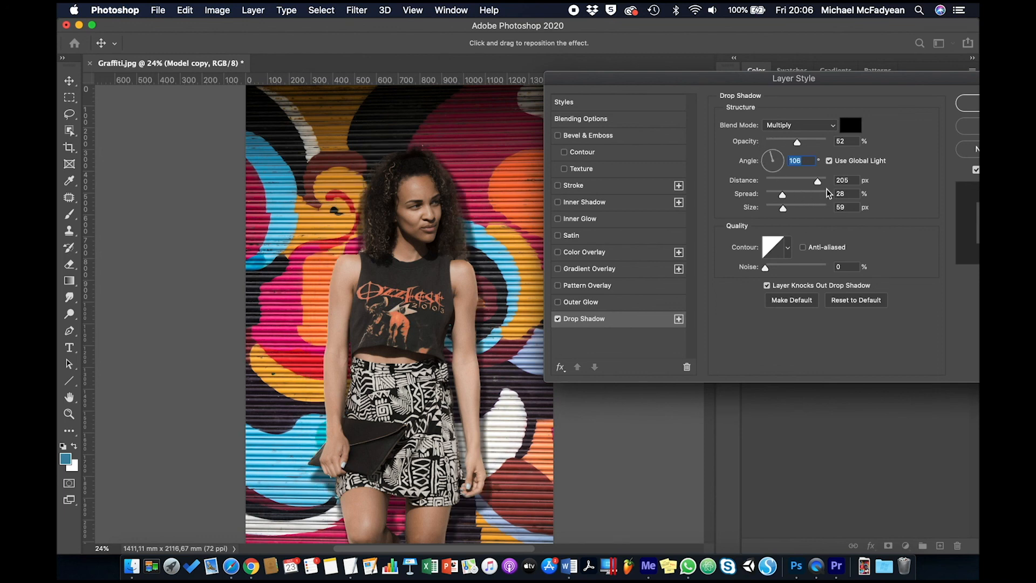
Set the drop shadow's distance to 299 px and size to 62 px, and apply the layer style.
left_click_drag(820, 184, 783, 212)
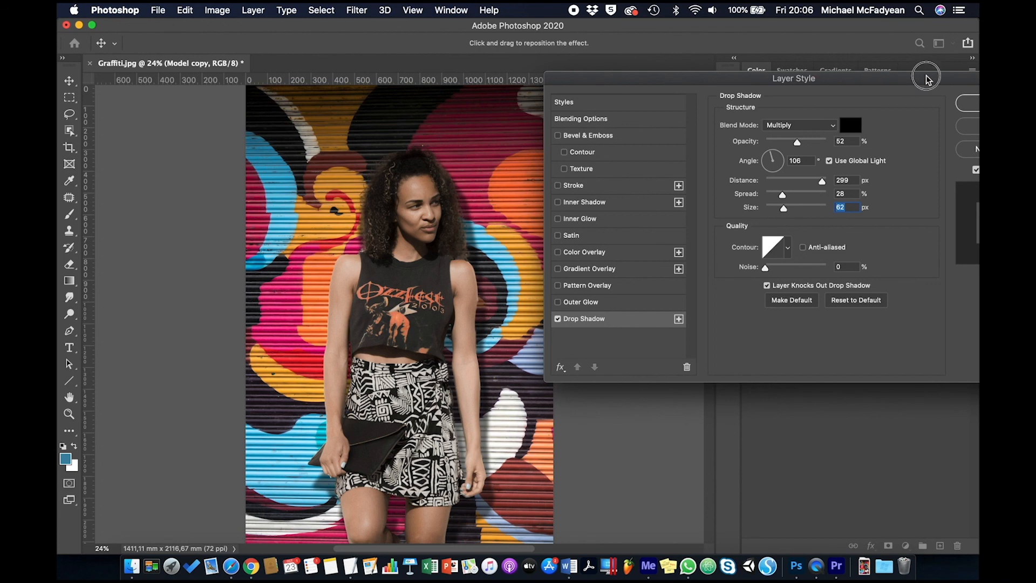
left_click_drag(927, 81, 860, 85)
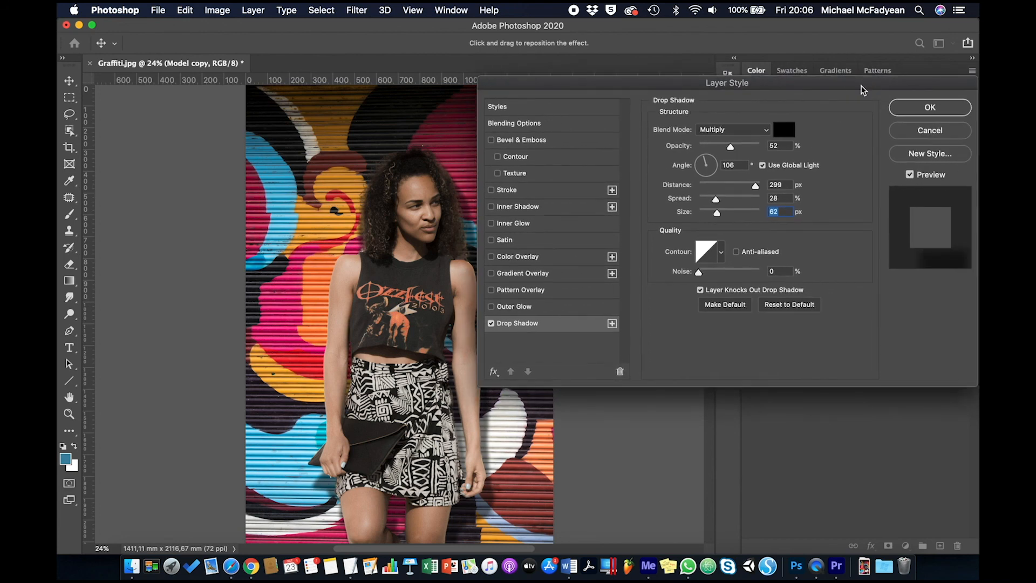
left_click(936, 107)
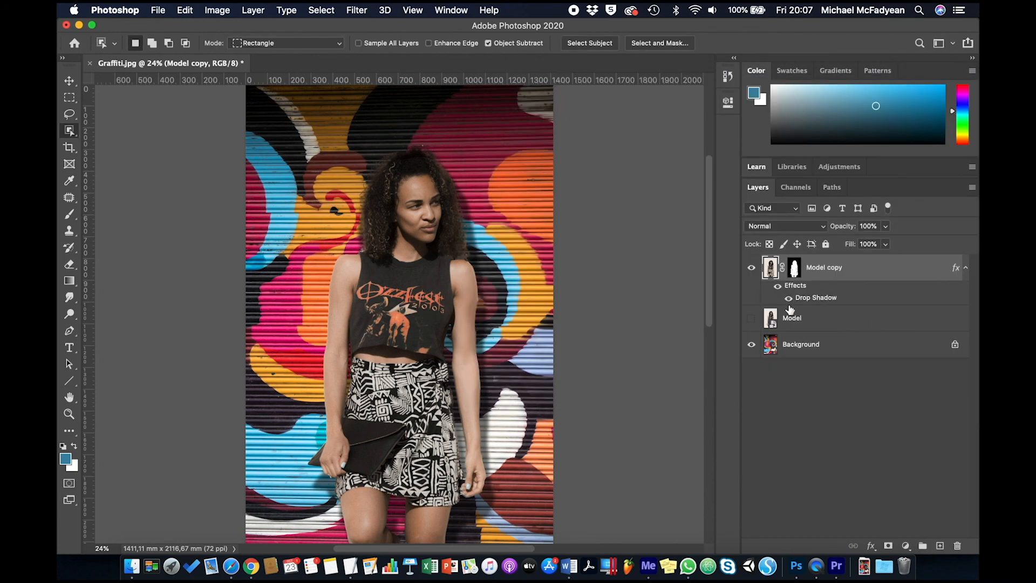